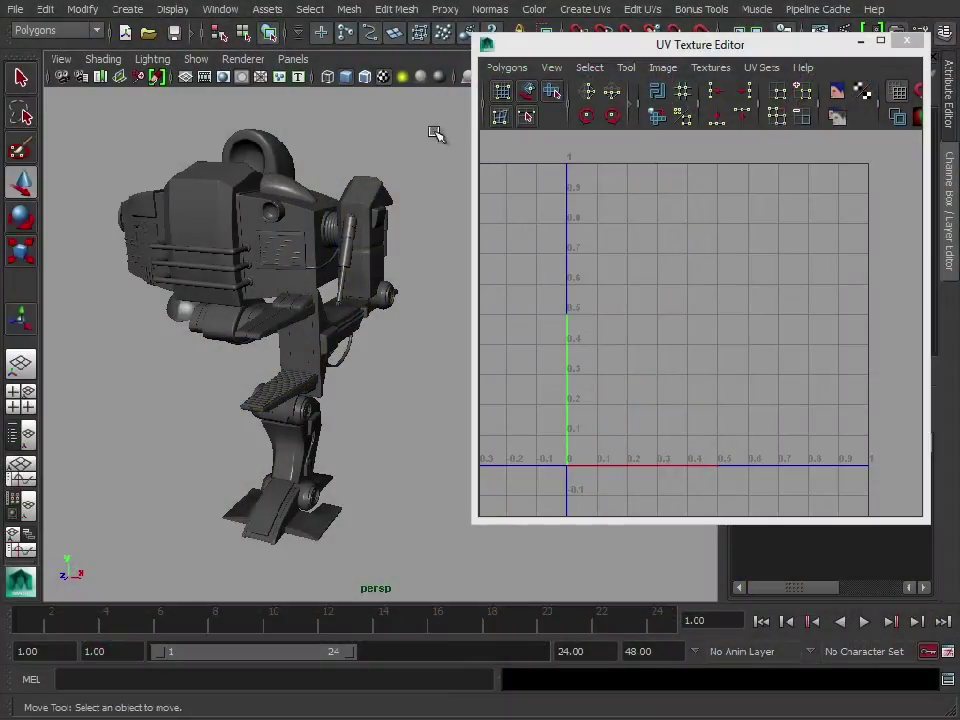
# - Examine the UV layouts of the robot's torso mesh and limbs mesh in turn
pyautogui.moveTo(309, 274)
pyautogui.keyDown('alt'); pyautogui.mouseDown()
pyautogui.moveTo(219, 285)
pyautogui.moveTo(310, 284)
pyautogui.mouseUp(); pyautogui.keyUp('alt')
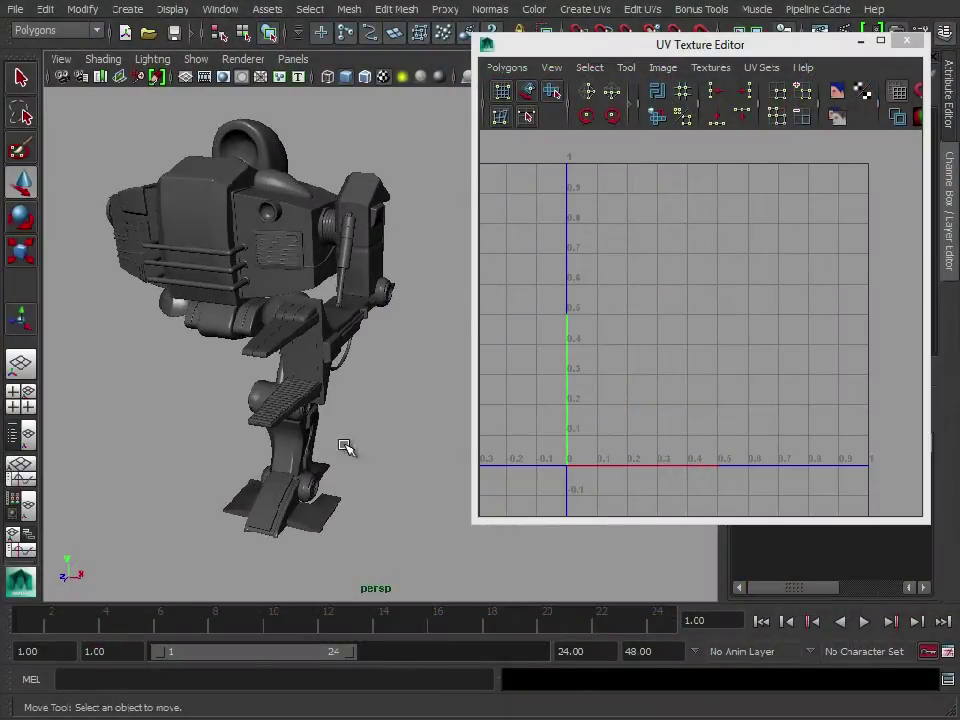
pyautogui.keyDown('alt'); pyautogui.moveTo(360, 369); pyautogui.dragTo(339, 352); pyautogui.keyUp('alt')
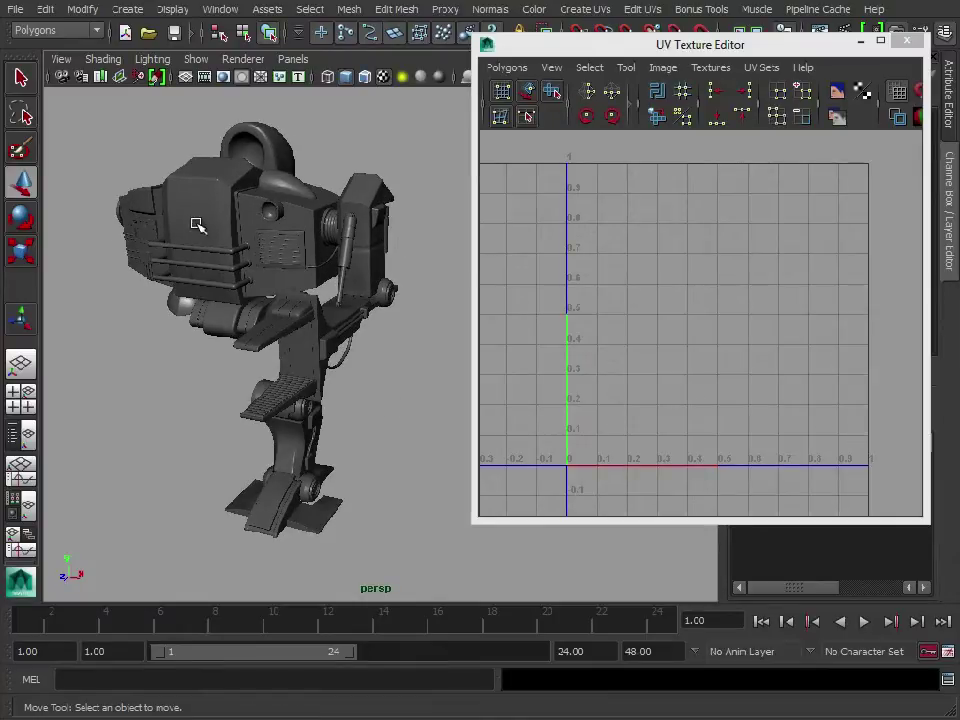
pyautogui.click(197, 189)
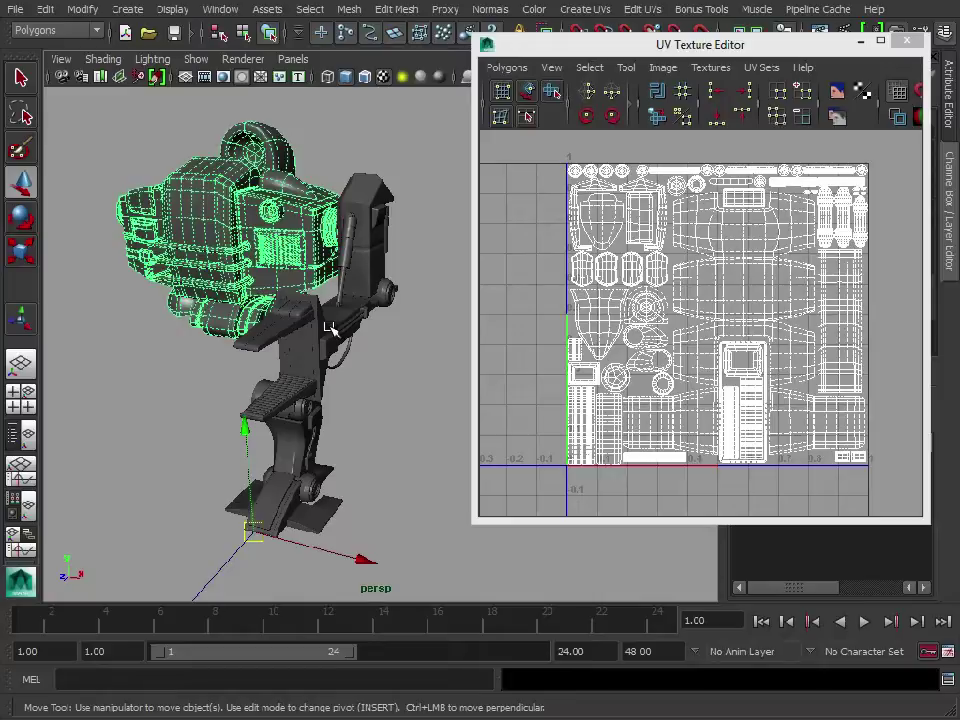
pyautogui.click(388, 441)
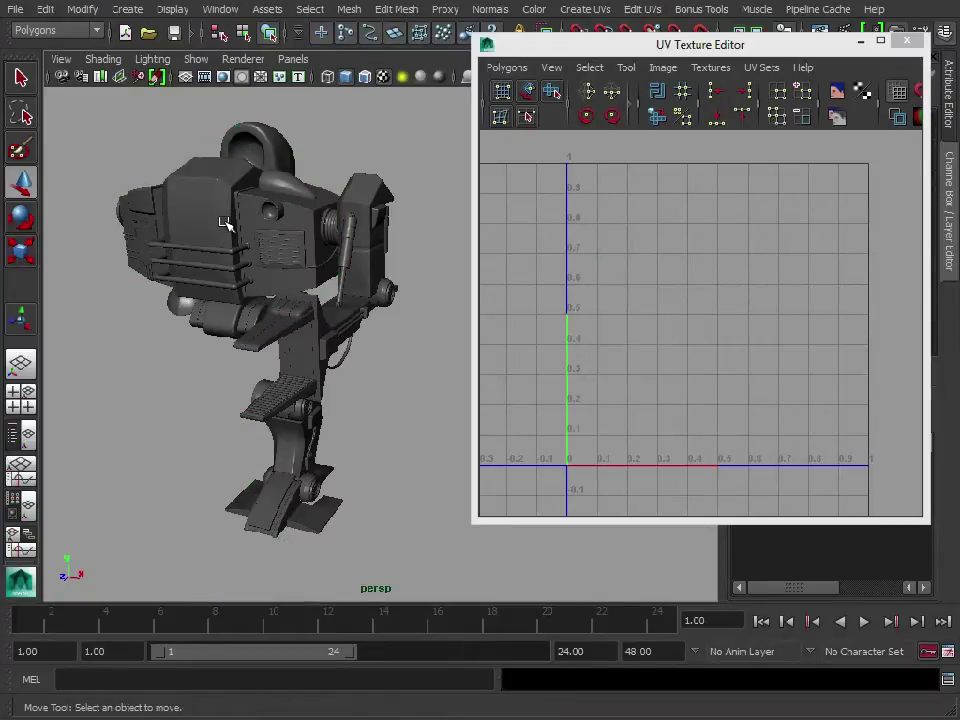
pyautogui.click(170, 170)
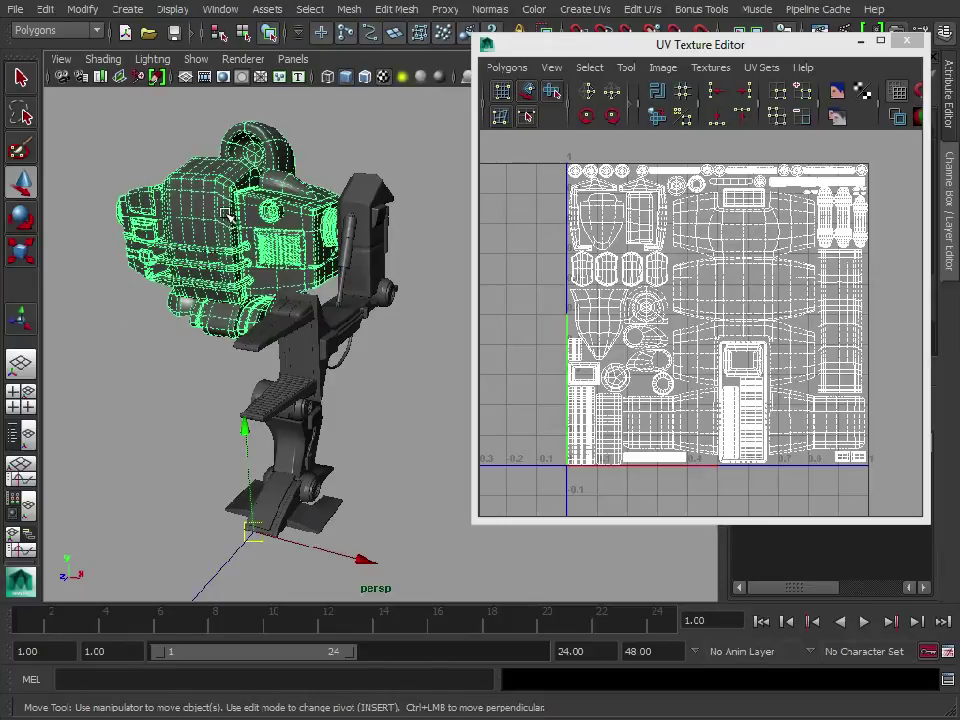
pyautogui.click(300, 333)
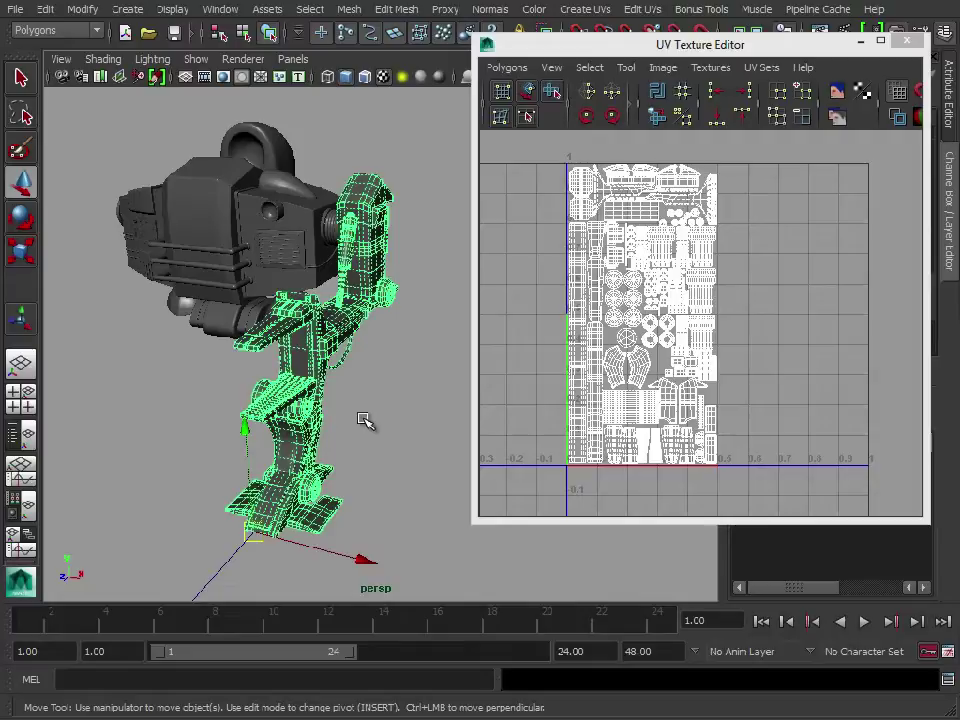
pyautogui.click(205, 170)
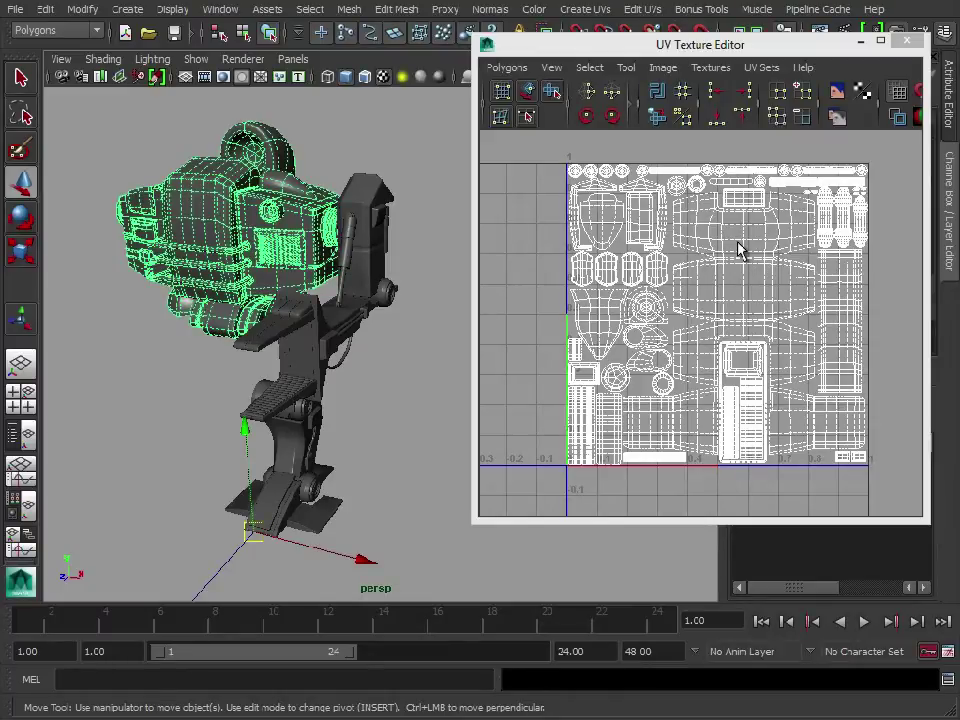
pyautogui.click(375, 254)
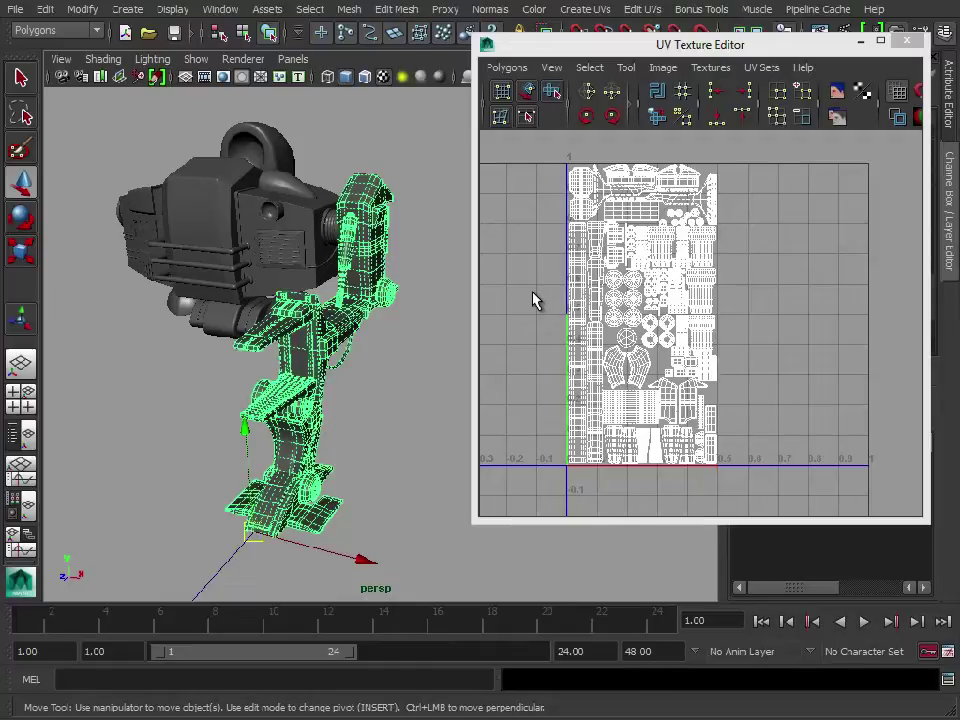
pyautogui.click(448, 184)
# - Close the UV Texture Editor so the whole robot model can be viewed
pyautogui.keyDown('alt'); pyautogui.moveTo(424, 352); pyautogui.dragTo(317, 246); pyautogui.keyUp('alt')
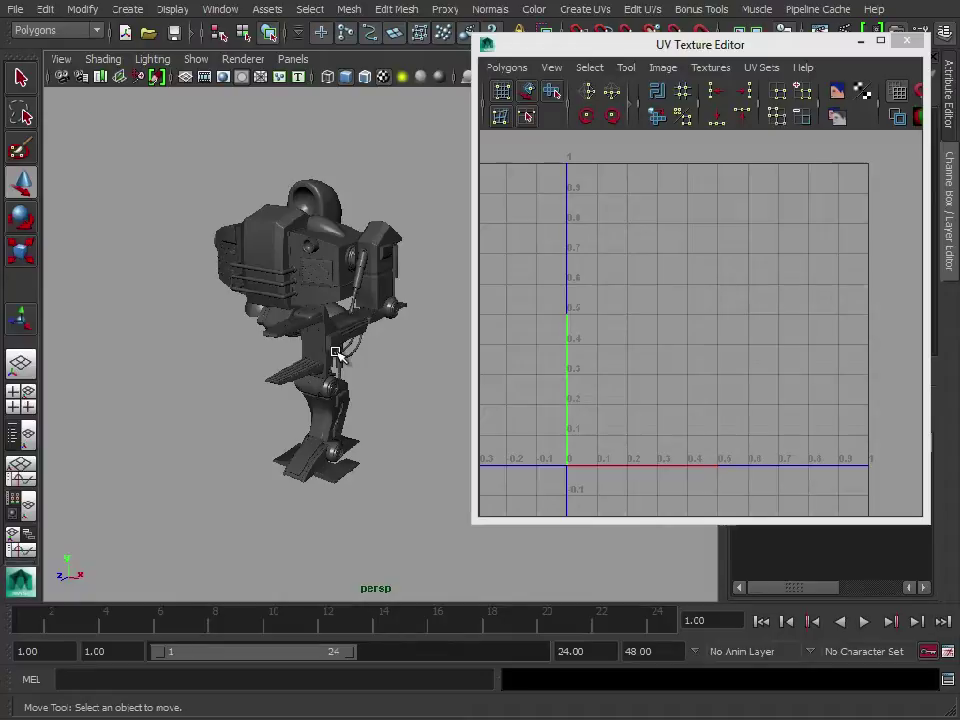
pyautogui.keyDown('alt'); pyautogui.moveTo(246, 321); pyautogui.dragTo(305, 320, button='right'); pyautogui.keyUp('alt')
pyautogui.keyDown('alt'); pyautogui.moveTo(305, 320); pyautogui.dragTo(364, 338); pyautogui.keyUp('alt')
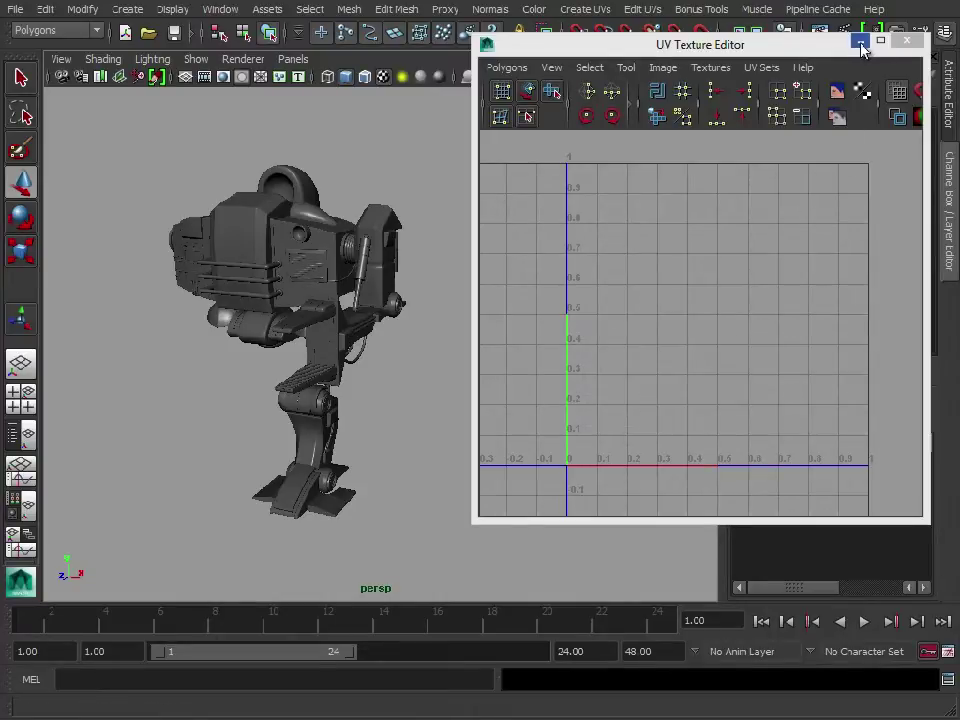
pyautogui.click(907, 45)
pyautogui.keyDown('alt'); pyautogui.moveTo(375, 321); pyautogui.dragTo(449, 322); pyautogui.keyUp('alt')
pyautogui.keyDown('alt'); pyautogui.moveTo(519, 332); pyautogui.dragTo(549, 332); pyautogui.keyUp('alt')
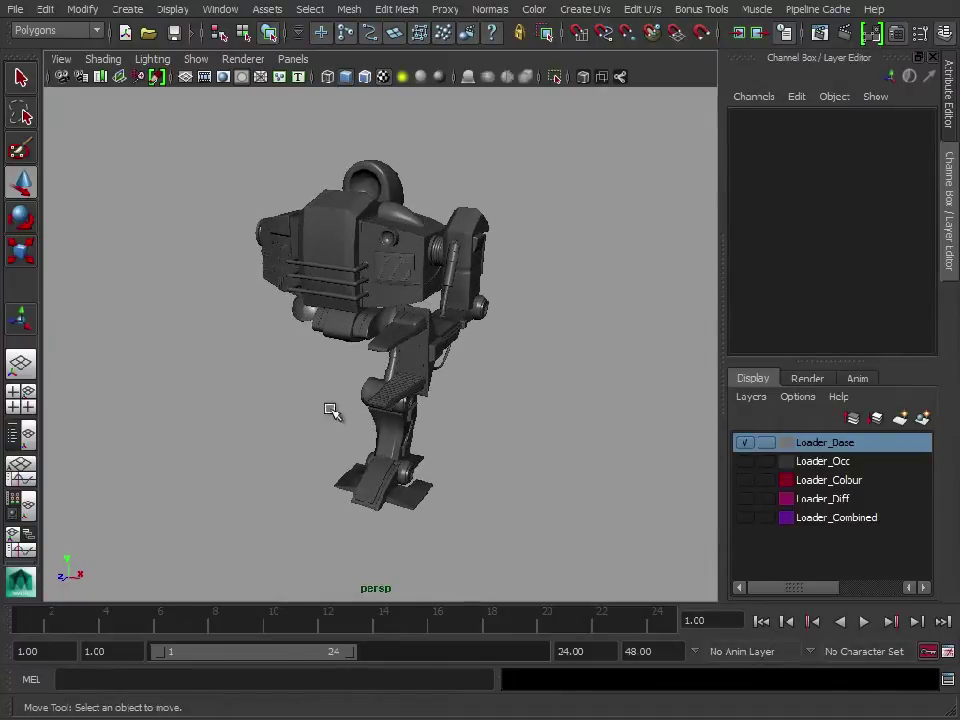
pyautogui.keyDown('alt'); pyautogui.moveTo(334, 409); pyautogui.dragTo(547, 490); pyautogui.keyUp('alt')
# - Compare the torso and limbs meshes with smooth mesh preview off and on, ending with the preview on
pyautogui.click(376, 277)
pyautogui.moveTo(533, 363); pyautogui.dragTo(349, 213)
pyautogui.press('1')
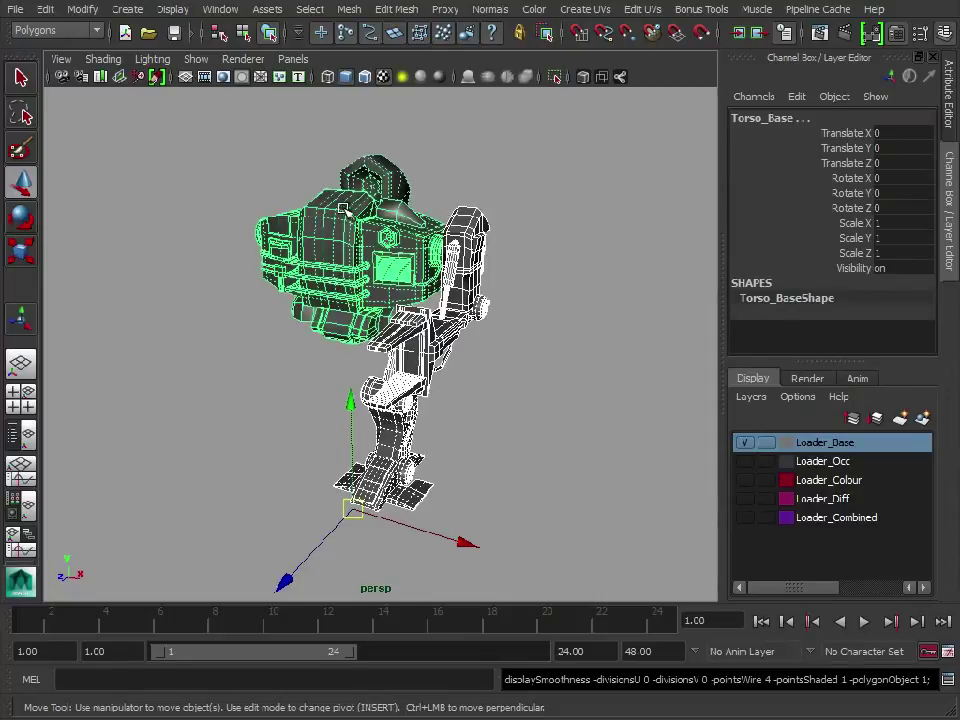
pyautogui.click(583, 402)
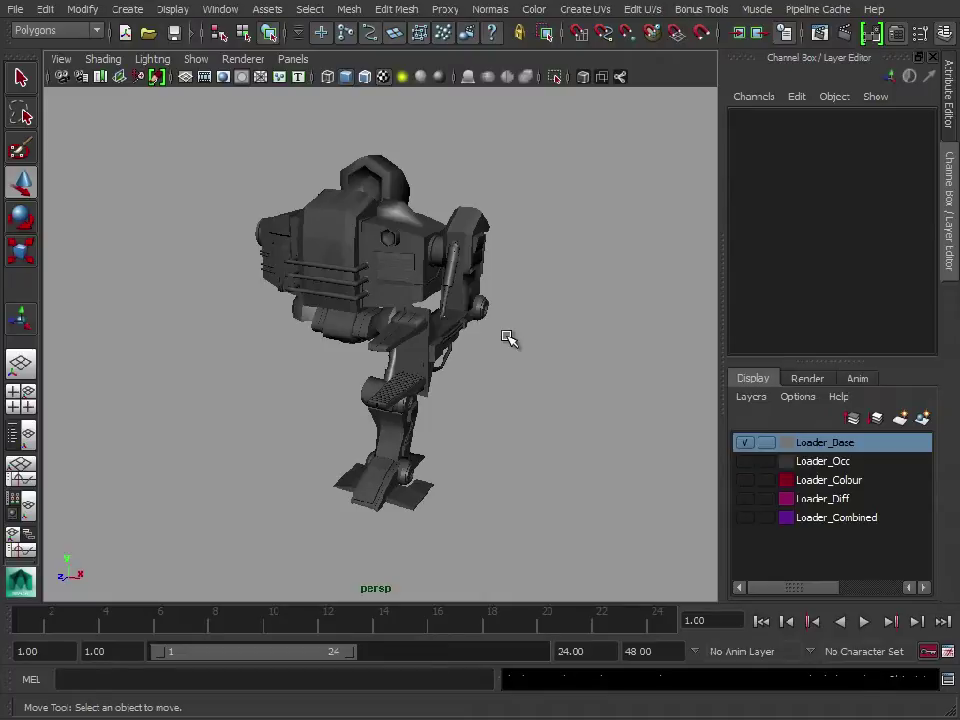
pyautogui.click(328, 236)
pyautogui.keyDown('shift'); pyautogui.click(405, 352); pyautogui.keyUp('shift')
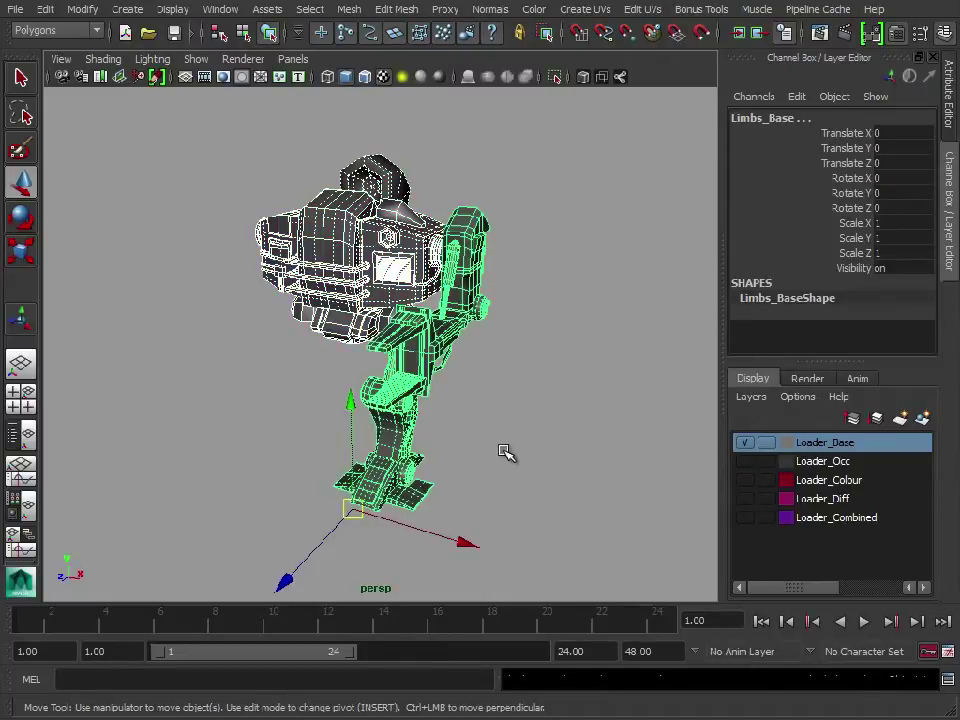
pyautogui.press('3')
pyautogui.click(580, 325)
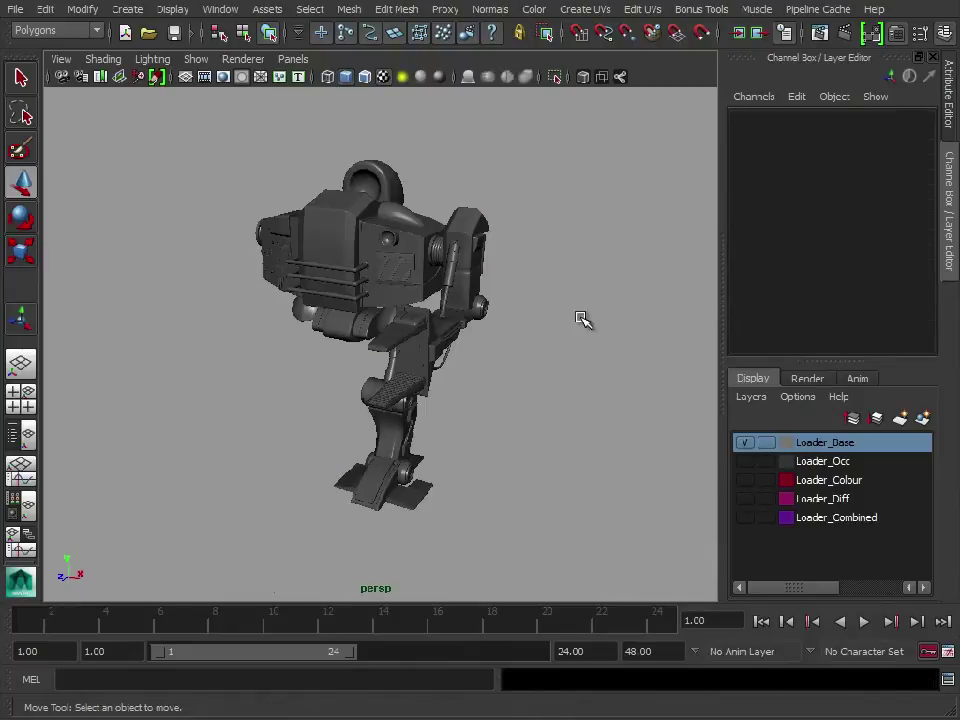
# - Check the subdivision level and Smooth UVs settings of the torso shape and the limbs shape
pyautogui.click(392, 251)
pyautogui.hotkey('ctrl', 'a')
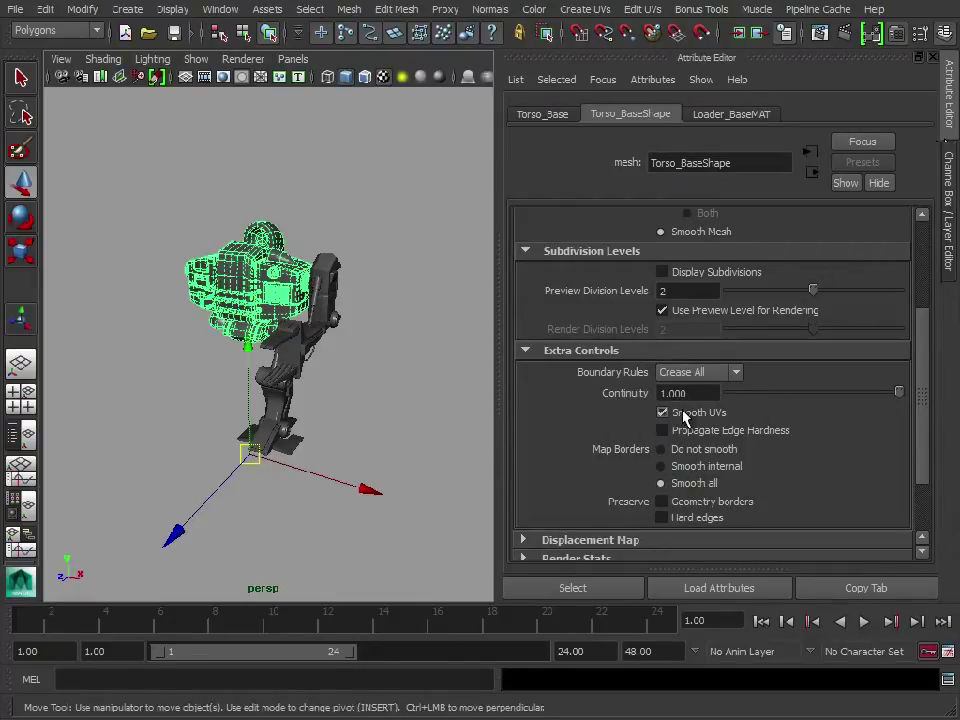
pyautogui.click(306, 347)
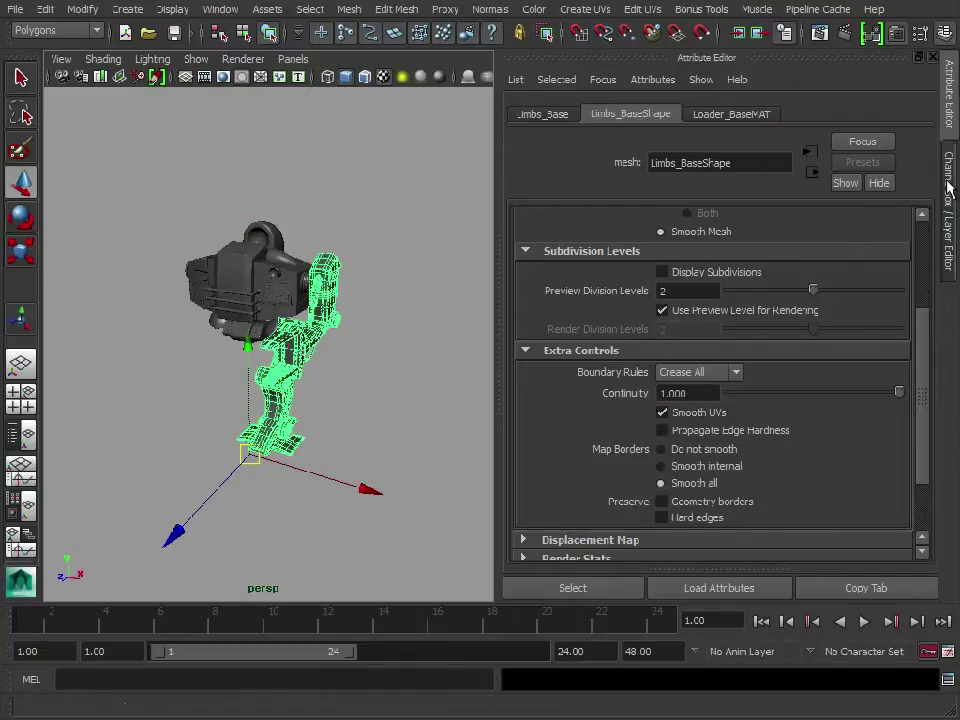
pyautogui.hotkey('ctrl', 'a')
pyautogui.keyDown('alt'); pyautogui.moveTo(510, 319); pyautogui.dragTo(512, 315); pyautogui.keyUp('alt')
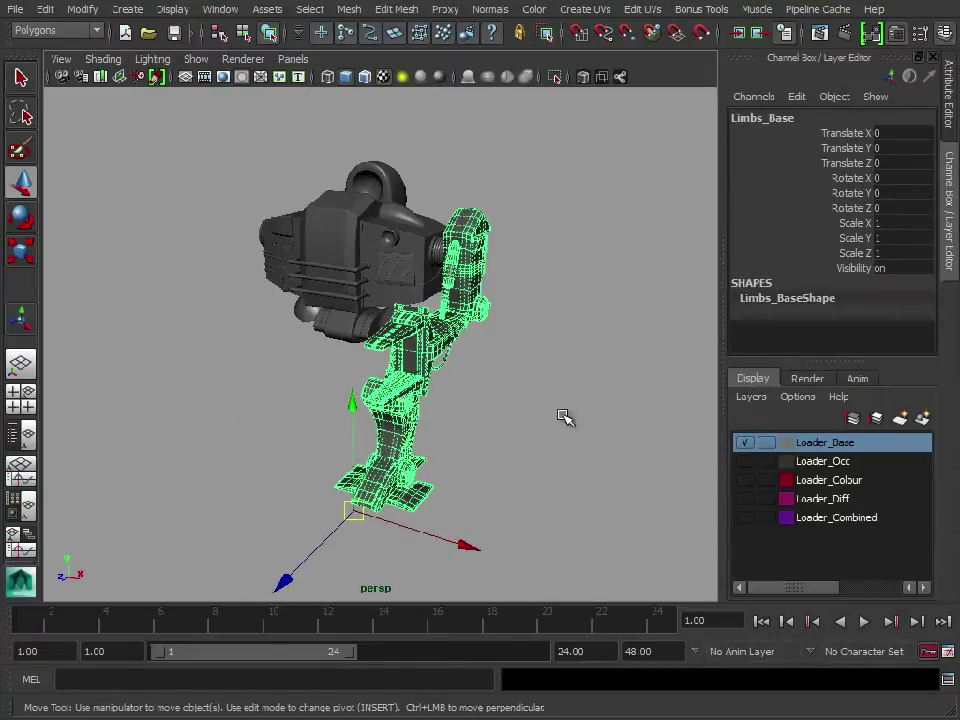
# - Convert the torso's smooth mesh preview to polygons
pyautogui.click(361, 252)
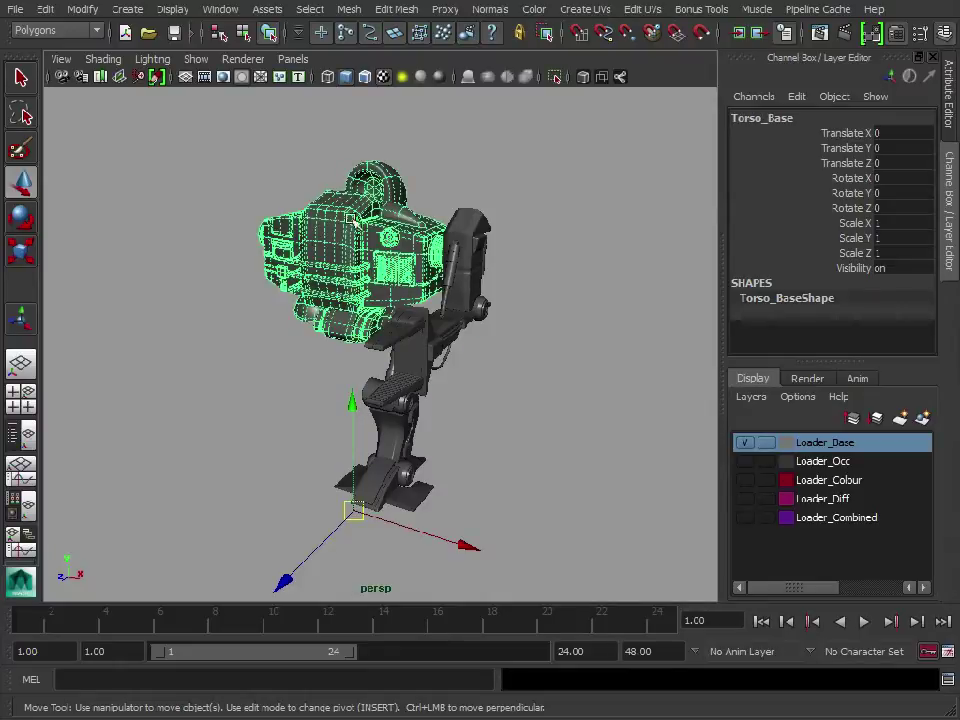
pyautogui.click(74, 10)
pyautogui.moveTo(150, 295)
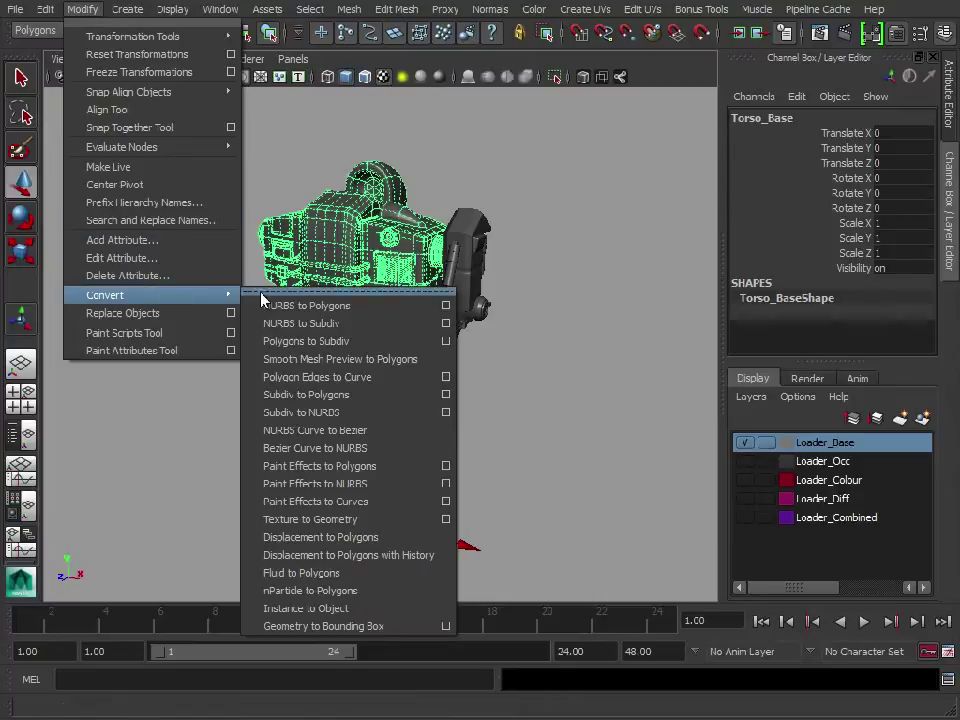
pyautogui.click(390, 362)
pyautogui.click(545, 437)
# - Convert the limbs mesh from smooth mesh preview to polygons as well
pyautogui.click(476, 261)
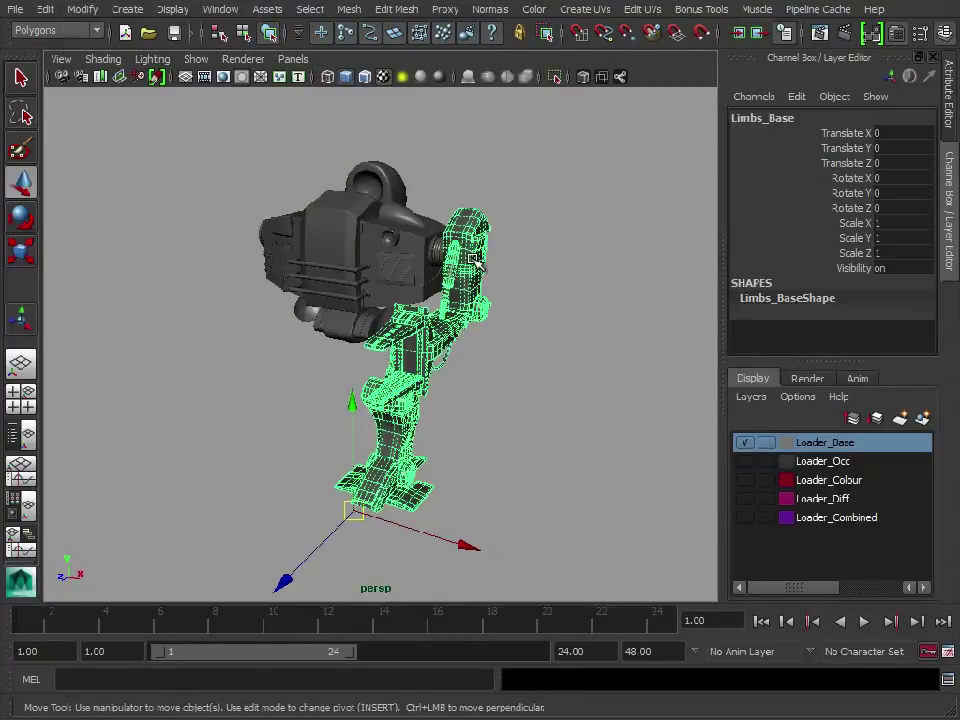
pyautogui.press('g')
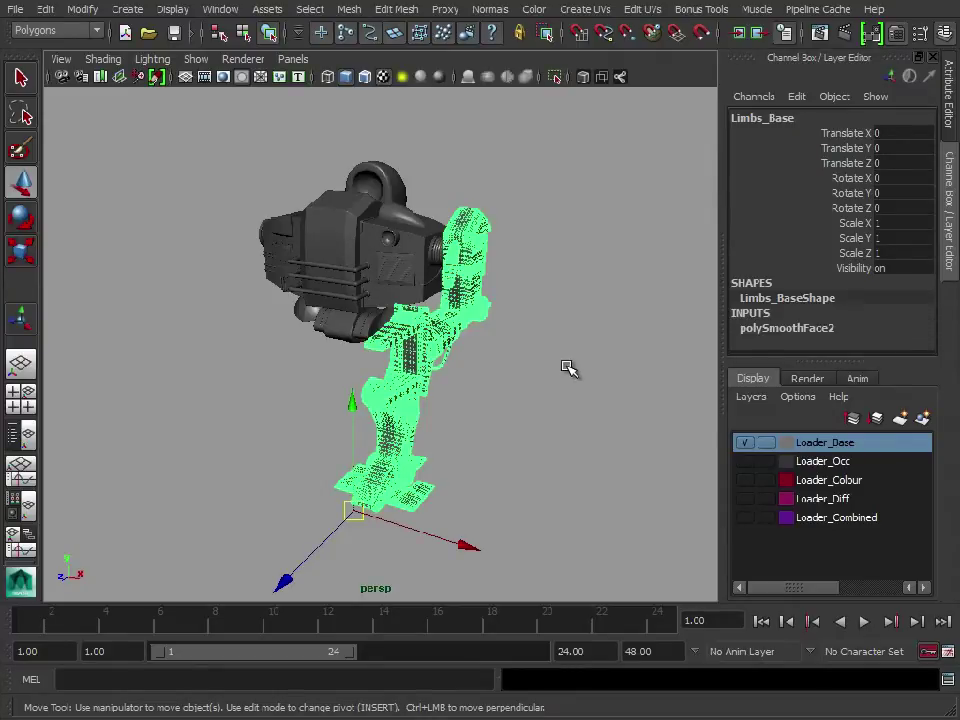
pyautogui.click(568, 368)
# - Delete the construction history of both the torso and limbs meshes
pyautogui.moveTo(501, 336); pyautogui.dragTo(335, 208)
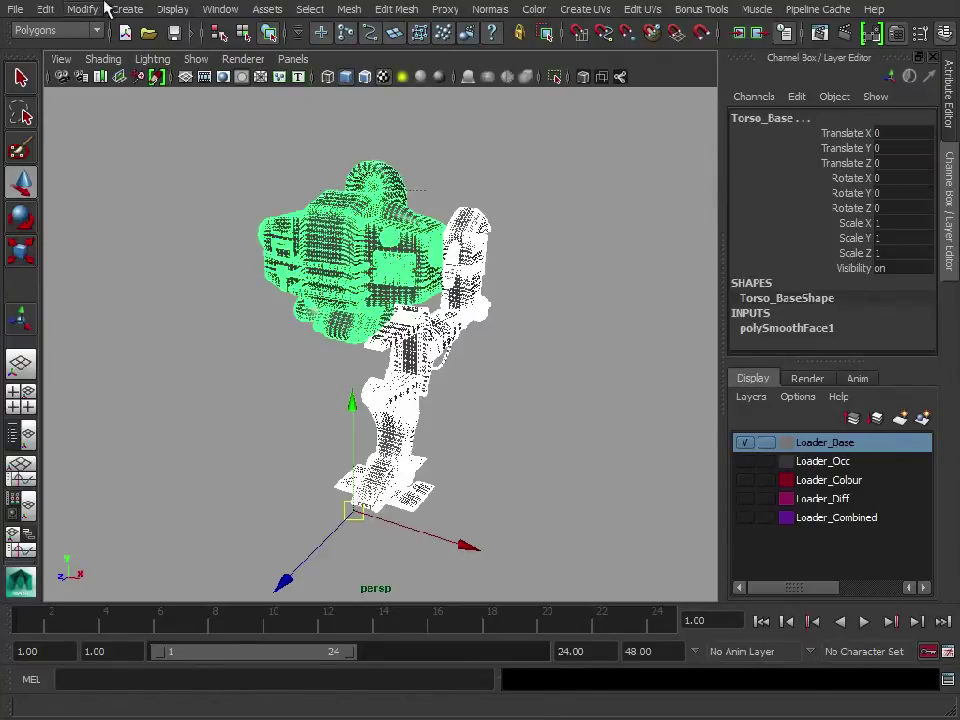
pyautogui.click(46, 9)
pyautogui.moveTo(110, 203)
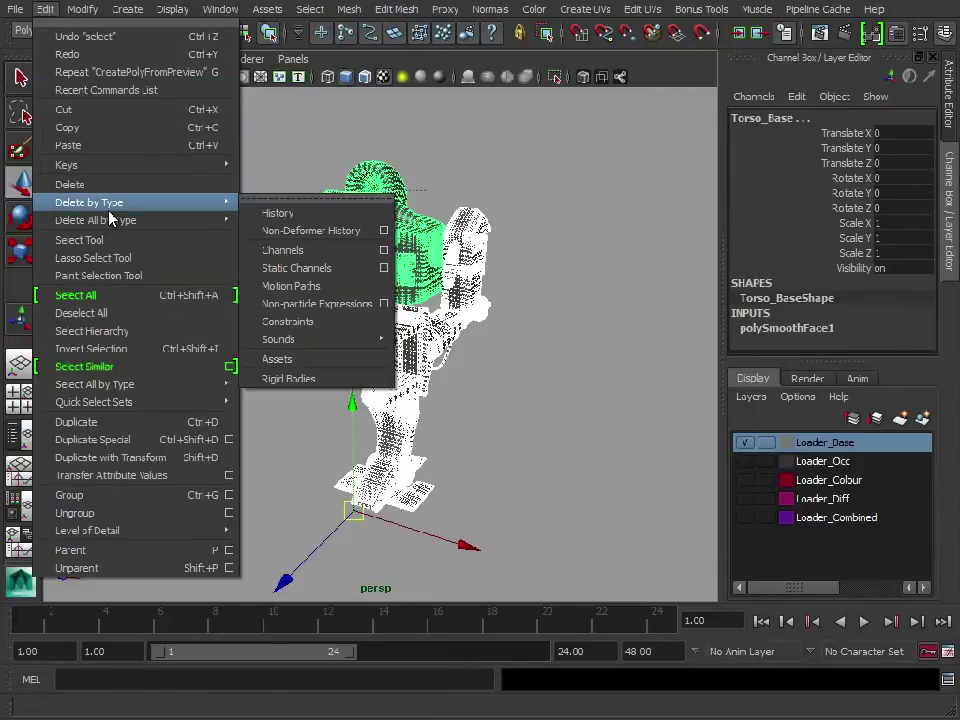
pyautogui.click(287, 214)
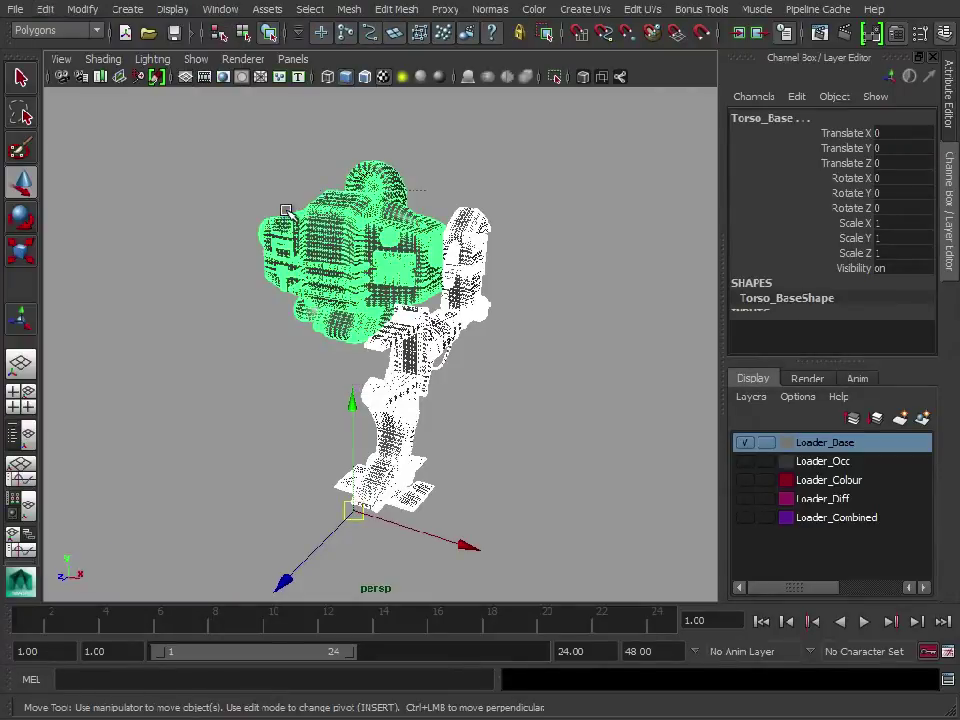
pyautogui.click(600, 421)
# - Inspect the torso's converted polygon mesh up close and from a distance
pyautogui.click(377, 276)
pyautogui.press('f')
pyautogui.keyDown('alt'); pyautogui.moveTo(238, 288); pyautogui.dragTo(750, 363, button='right'); pyautogui.keyUp('alt')
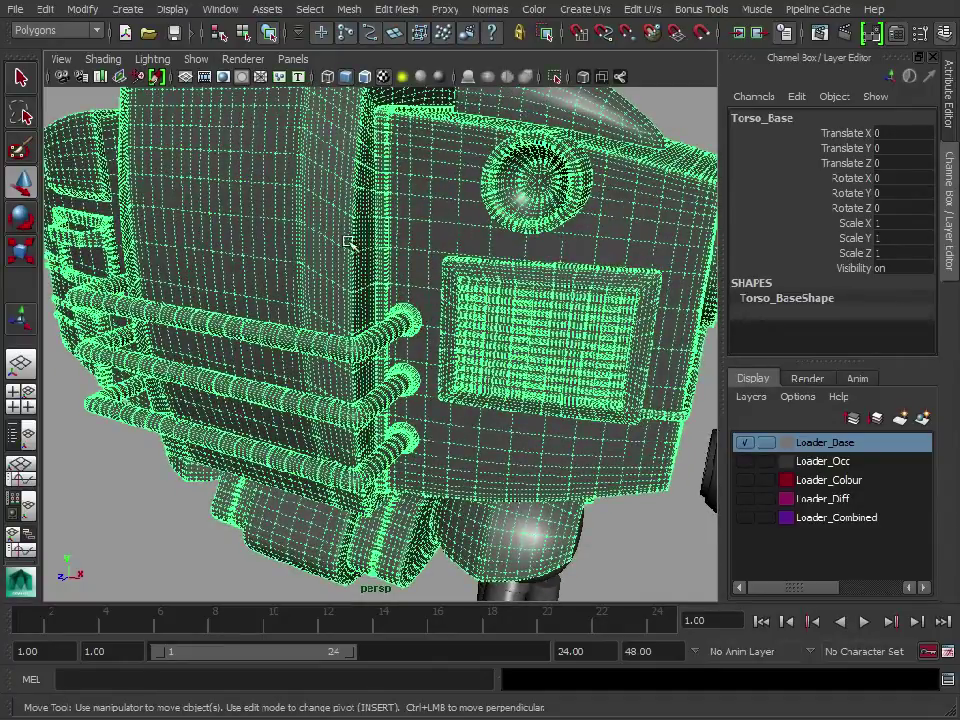
pyautogui.scroll(-8, 395, 365)
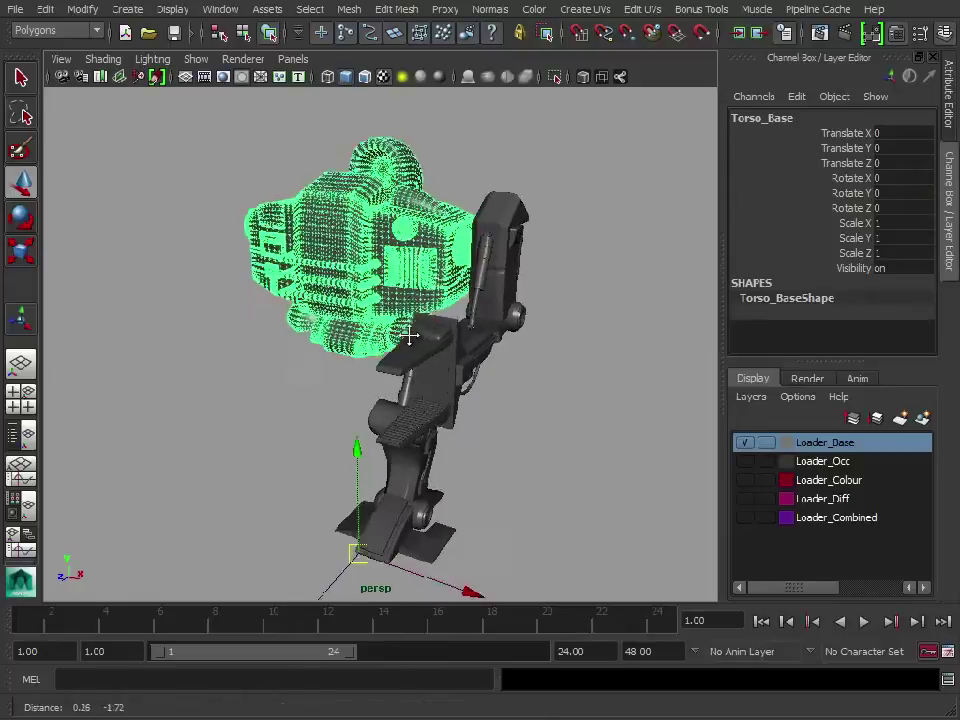
pyautogui.keyDown('alt'); pyautogui.moveTo(410, 337); pyautogui.dragTo(390, 302); pyautogui.keyUp('alt')
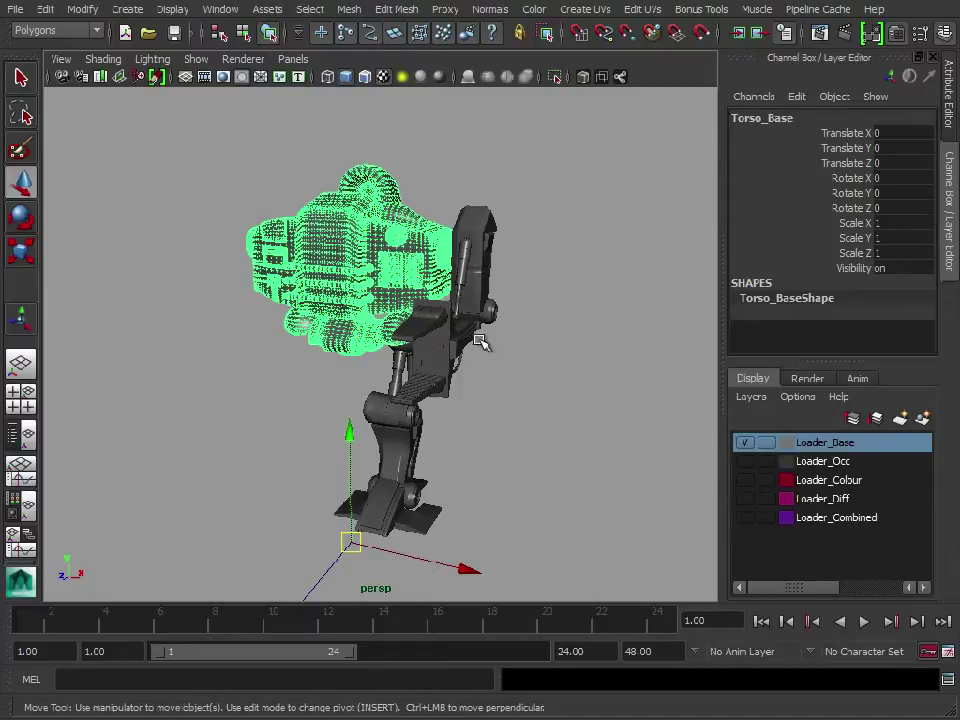
# - Duplicate the limbs mesh and mirror the copy to the robot's other side with a Scale X of -1
pyautogui.keyDown('alt'); pyautogui.moveTo(484, 341); pyautogui.dragTo(478, 356); pyautogui.keyUp('alt')
pyautogui.click(503, 287)
pyautogui.click(470, 300)
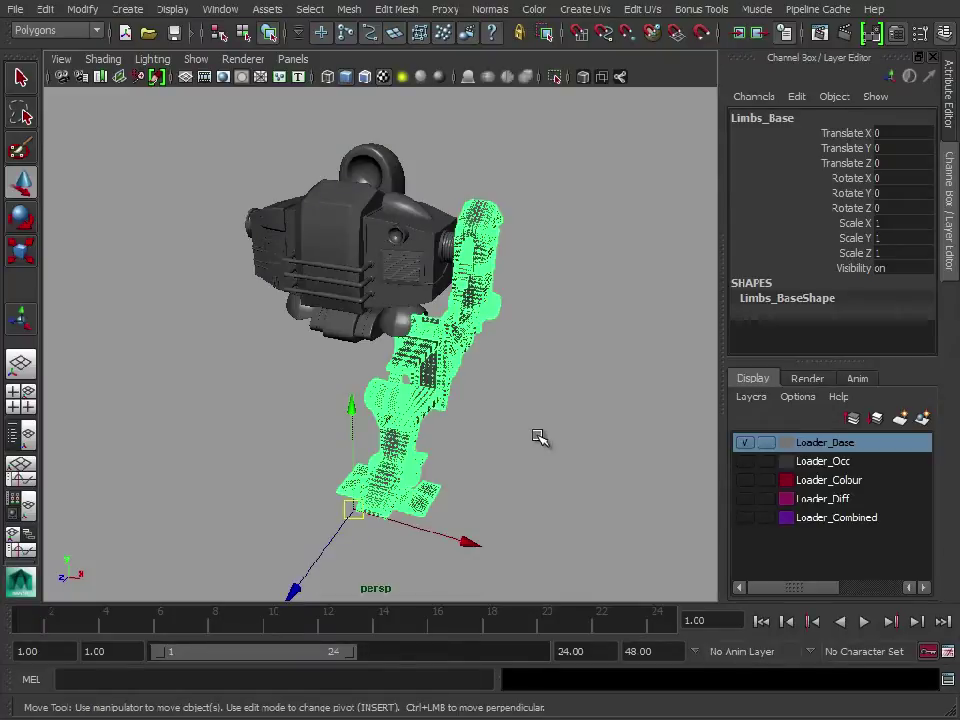
pyautogui.hotkey('ctrl', 'd')
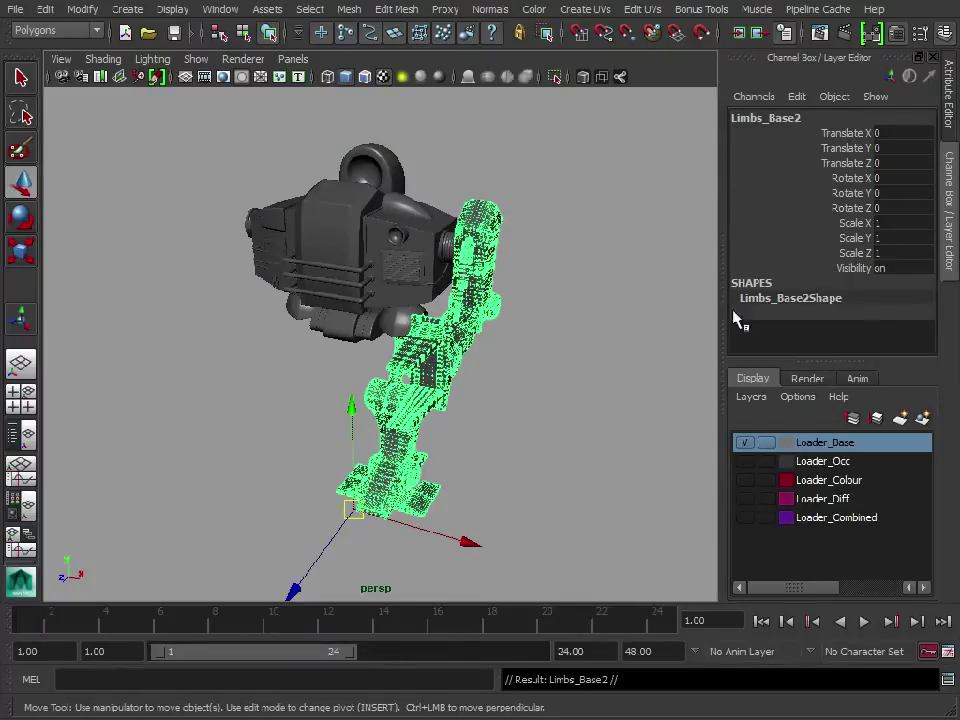
pyautogui.click(890, 223)
pyautogui.write('-1')
pyautogui.press('Return')
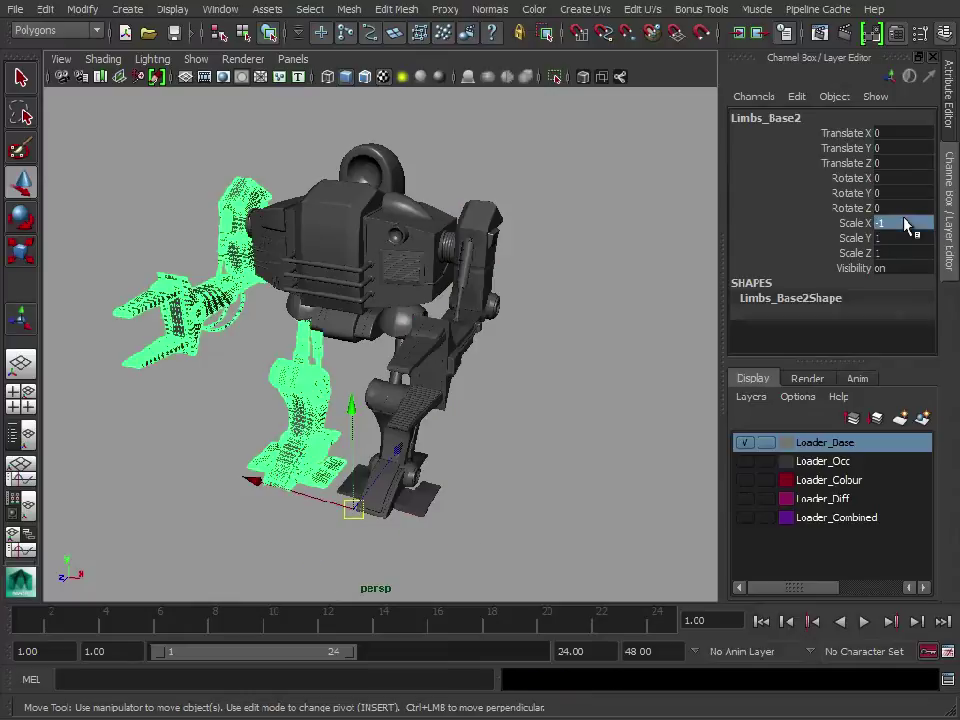
pyautogui.keyDown('alt'); pyautogui.moveTo(497, 427); pyautogui.dragTo(529, 405); pyautogui.keyUp('alt')
pyautogui.click(529, 405)
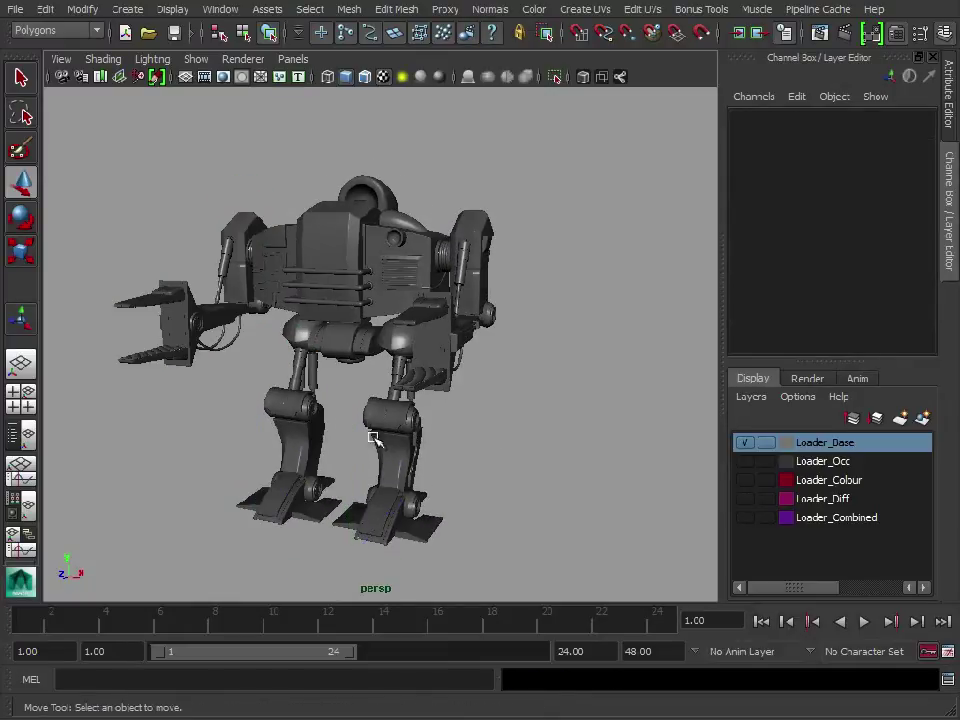
# - Review the mirrored limbs and the torso as separate meshes from several angles
pyautogui.keyDown('alt'); pyautogui.moveTo(335, 396); pyautogui.dragTo(365, 380, button='middle'); pyautogui.keyUp('alt')
pyautogui.click(262, 293)
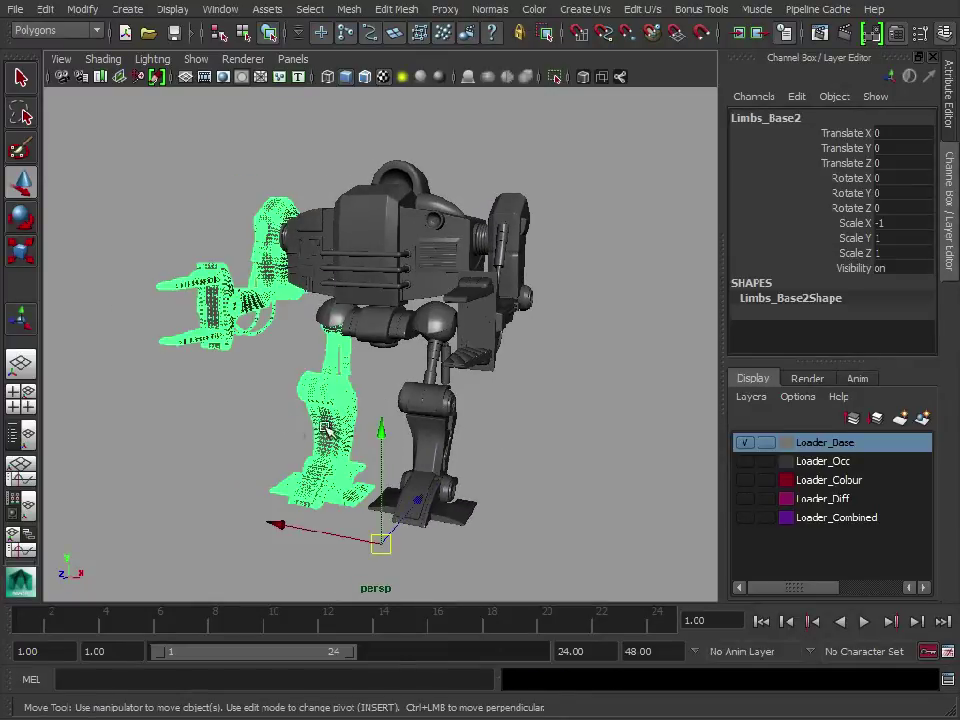
pyautogui.keyDown('alt'); pyautogui.moveTo(265, 340); pyautogui.dragTo(354, 423); pyautogui.keyUp('alt')
pyautogui.keyDown('alt'); pyautogui.moveTo(354, 423); pyautogui.dragTo(380, 458, button='middle'); pyautogui.keyUp('alt')
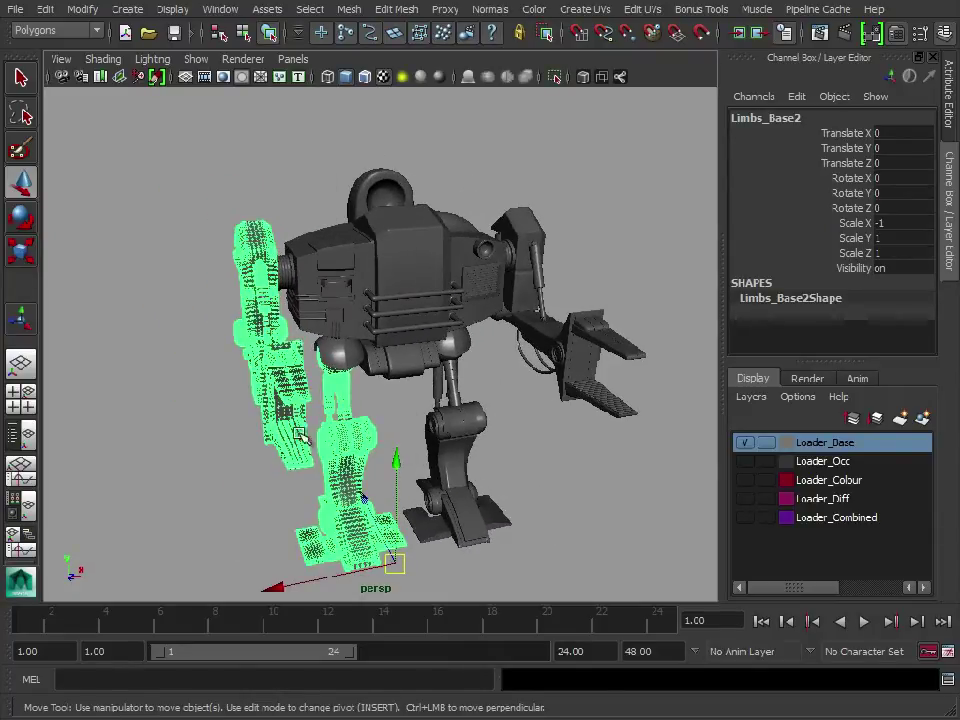
pyautogui.click(381, 227)
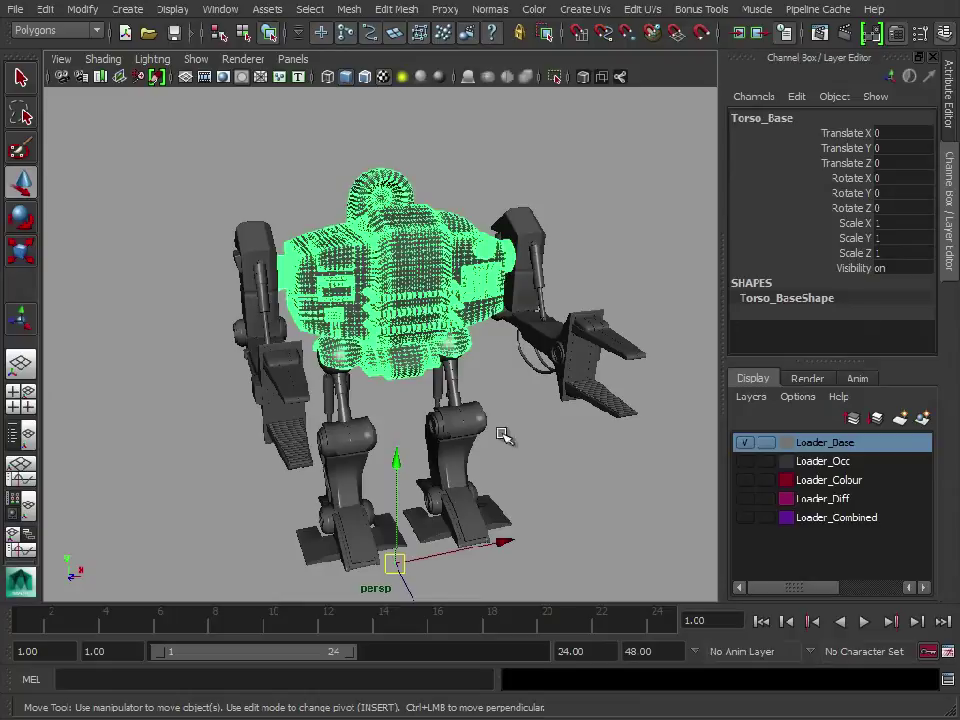
# - Examine the assembled robot from the front and both sides, isolating the original limbs mesh by selecting it
pyautogui.click(330, 373)
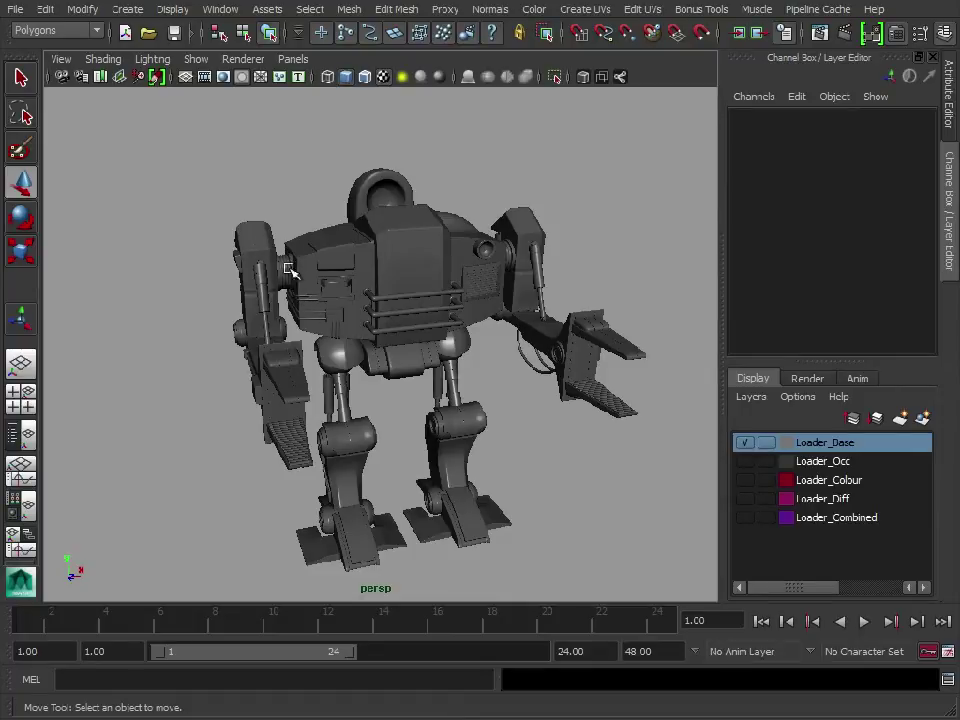
pyautogui.keyDown('alt'); pyautogui.moveTo(457, 364); pyautogui.dragTo(533, 470); pyautogui.keyUp('alt')
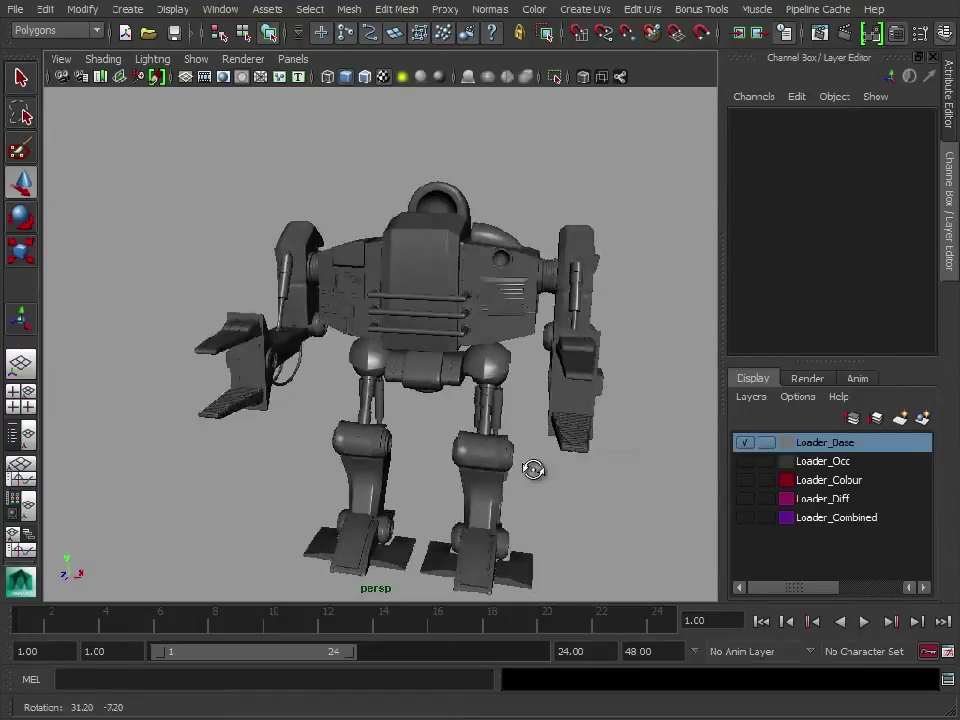
pyautogui.keyDown('alt'); pyautogui.moveTo(533, 470); pyautogui.dragTo(439, 431, button='right'); pyautogui.keyUp('alt')
pyautogui.keyDown('alt'); pyautogui.moveTo(439, 431); pyautogui.dragTo(382, 435); pyautogui.keyUp('alt')
pyautogui.keyDown('alt'); pyautogui.moveTo(382, 435); pyautogui.dragTo(430, 426, button='right'); pyautogui.keyUp('alt')
pyautogui.click(512, 346)
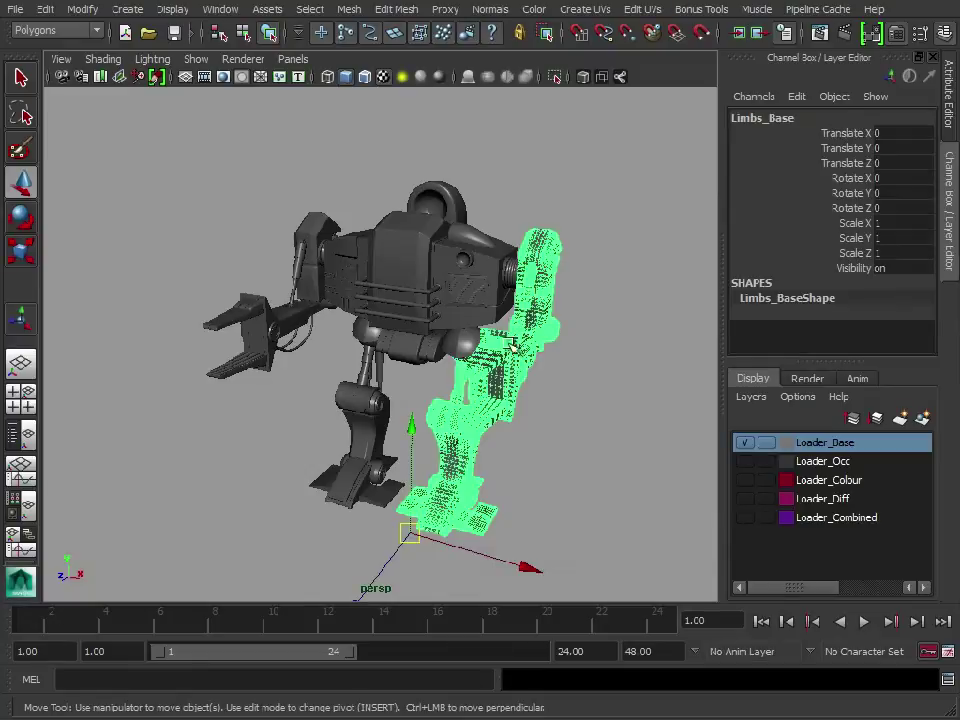
pyautogui.keyDown('alt'); pyautogui.moveTo(515, 346); pyautogui.dragTo(534, 407); pyautogui.keyUp('alt')
pyautogui.keyDown('alt'); pyautogui.moveTo(360, 268); pyautogui.dragTo(330, 420); pyautogui.keyUp('alt')
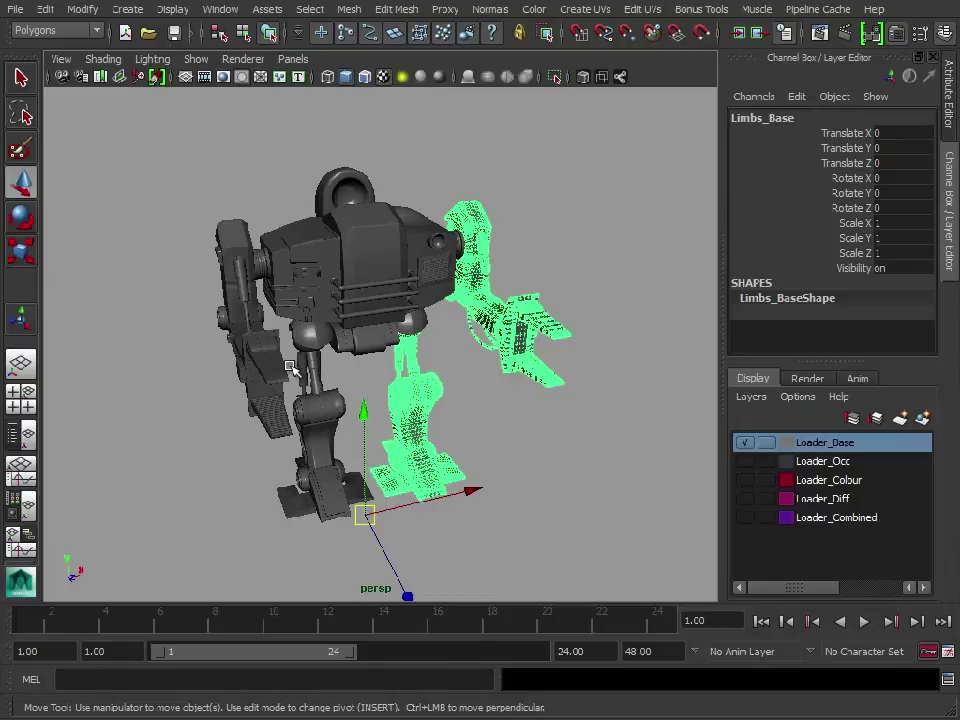
pyautogui.click(577, 441)
pyautogui.keyDown('alt'); pyautogui.moveTo(612, 429); pyautogui.dragTo(436, 404); pyautogui.keyUp('alt')
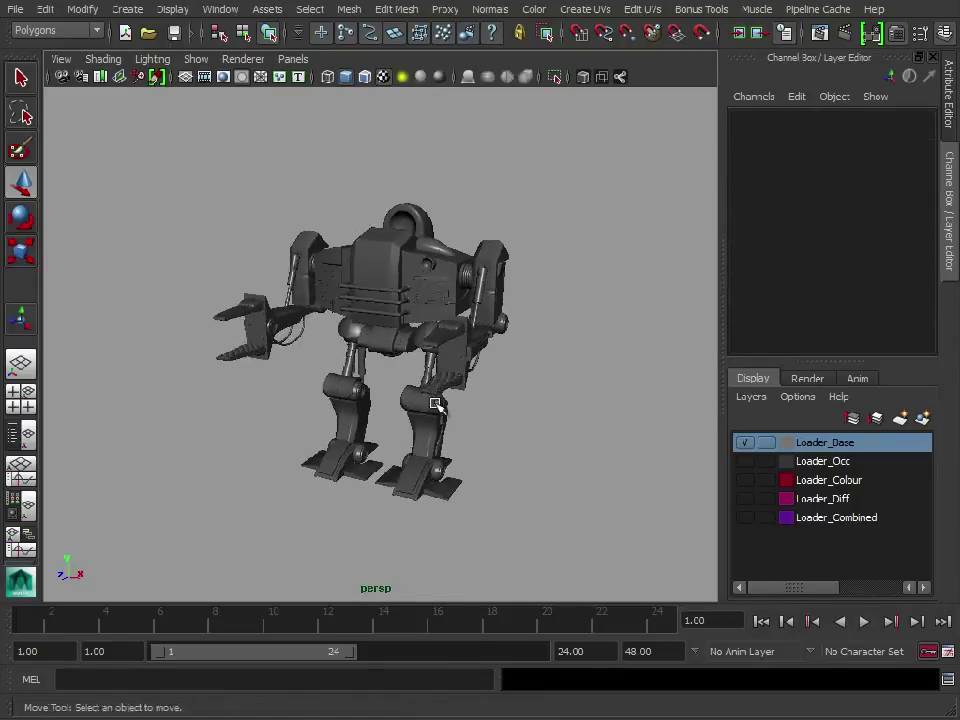
# - Create a large polygon plane on the grid beneath the robot as a ground surface
pyautogui.keyDown('alt'); pyautogui.moveTo(436, 404); pyautogui.dragTo(432, 365, button='middle'); pyautogui.keyUp('alt')
pyautogui.press('space')
pyautogui.moveTo(343, 160); pyautogui.dragTo(568, 293)
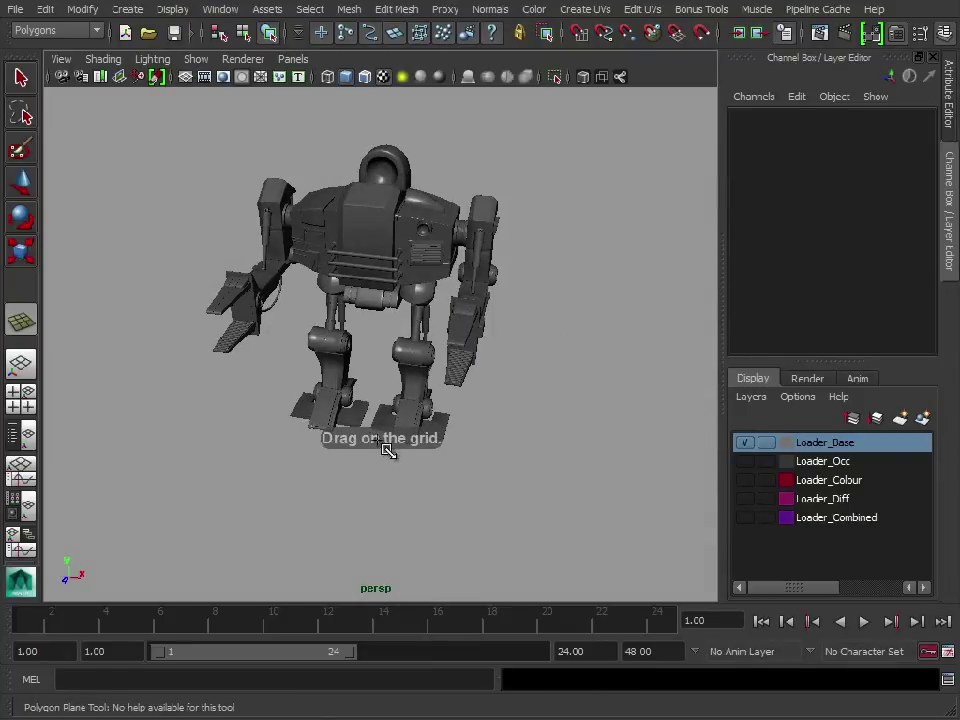
pyautogui.keyDown('alt'); pyautogui.moveTo(390, 446); pyautogui.dragTo(864, 609); pyautogui.keyUp('alt')
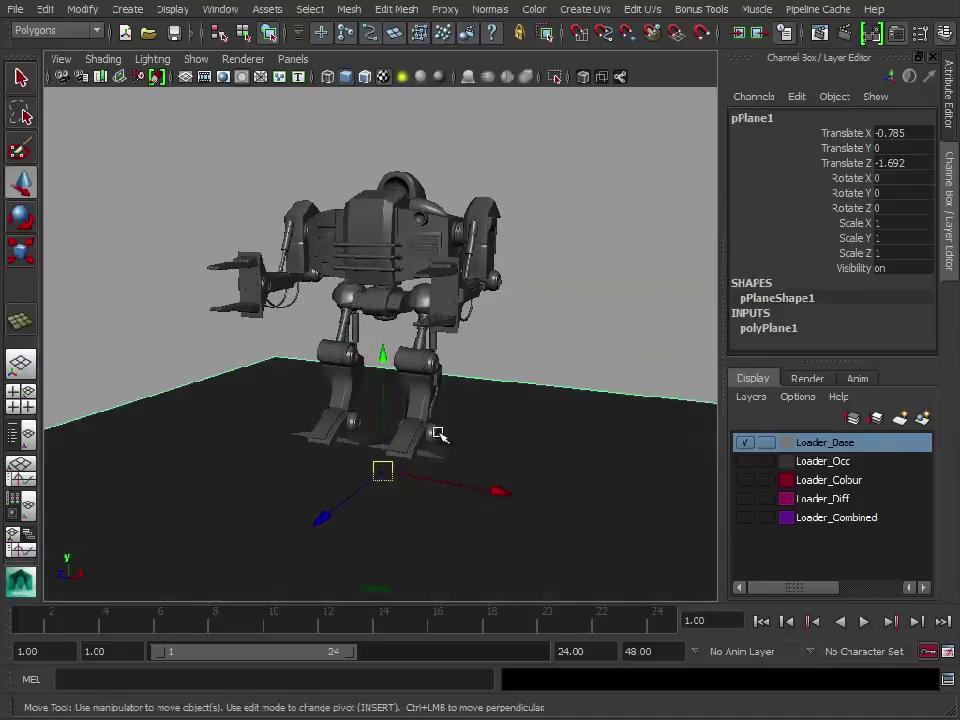
# - Raise the ground plane to the soles of the robot's feet, at a Translate Y of about 0.7
pyautogui.keyDown('alt'); pyautogui.moveTo(438, 434); pyautogui.dragTo(626, 416, button='right'); pyautogui.keyUp('alt')
pyautogui.keyDown('alt'); pyautogui.moveTo(545, 445); pyautogui.dragTo(450, 352); pyautogui.keyUp('alt')
pyautogui.keyDown('alt'); pyautogui.moveTo(486, 445); pyautogui.dragTo(510, 454); pyautogui.keyUp('alt')
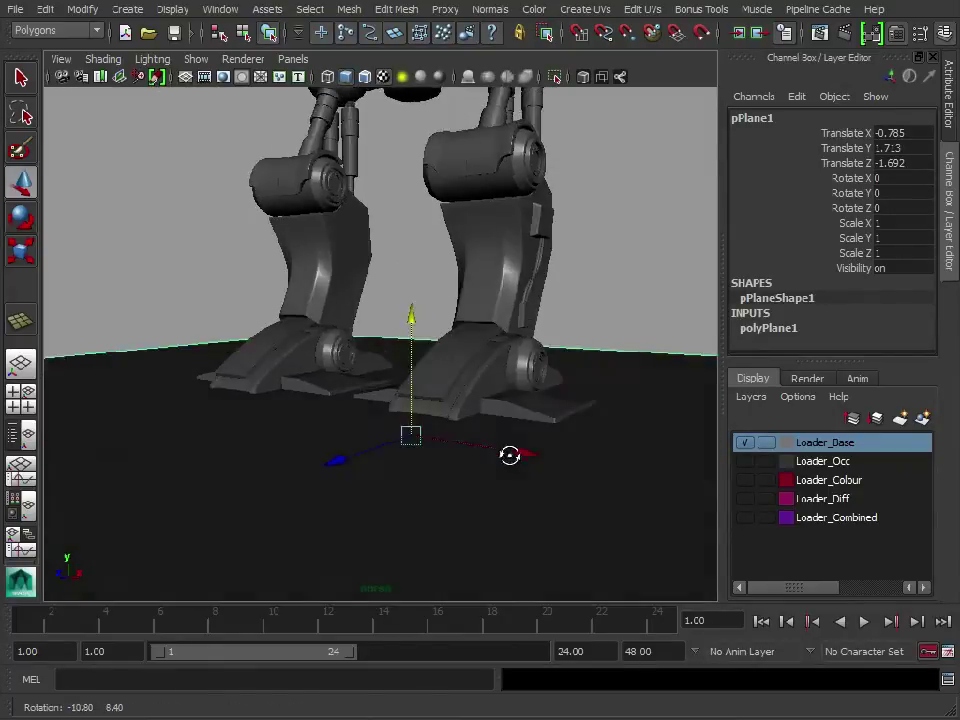
pyautogui.keyDown('alt'); pyautogui.moveTo(510, 454); pyautogui.dragTo(189, 351, button='right'); pyautogui.keyUp('alt')
pyautogui.keyDown('alt'); pyautogui.moveTo(350, 375); pyautogui.dragTo(368, 404); pyautogui.keyUp('alt')
pyautogui.keyDown('alt'); pyautogui.moveTo(368, 404); pyautogui.dragTo(447, 420, button='right'); pyautogui.keyUp('alt')
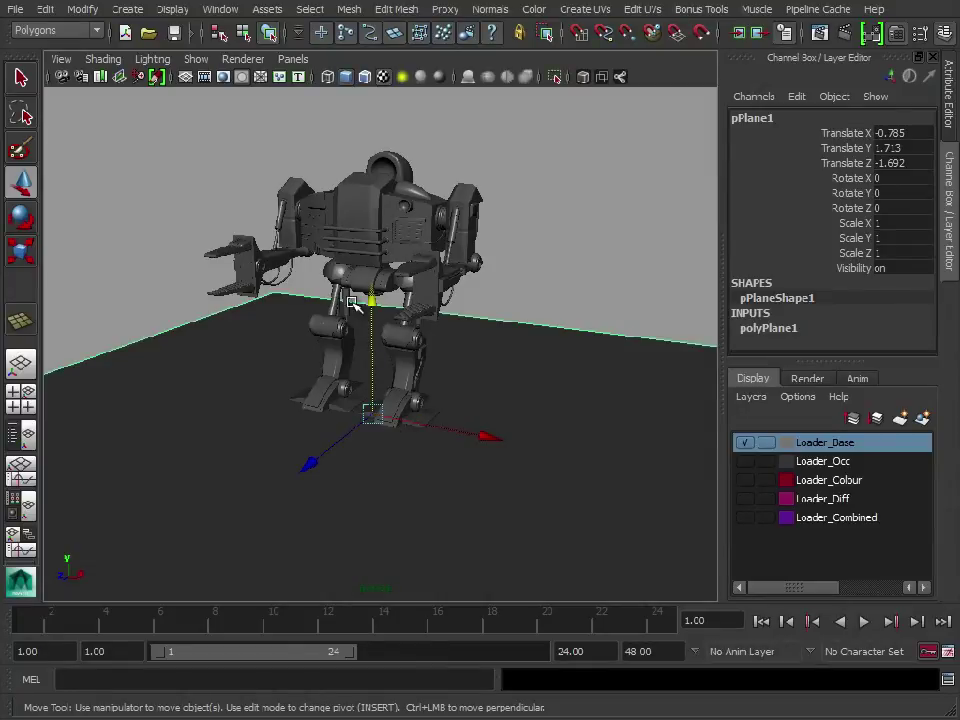
pyautogui.moveTo(369, 296); pyautogui.dragTo(371, 309)
# - Scale the ground plane up uniformly so it extends farther around the robot, and deselect it
pyautogui.press('e')
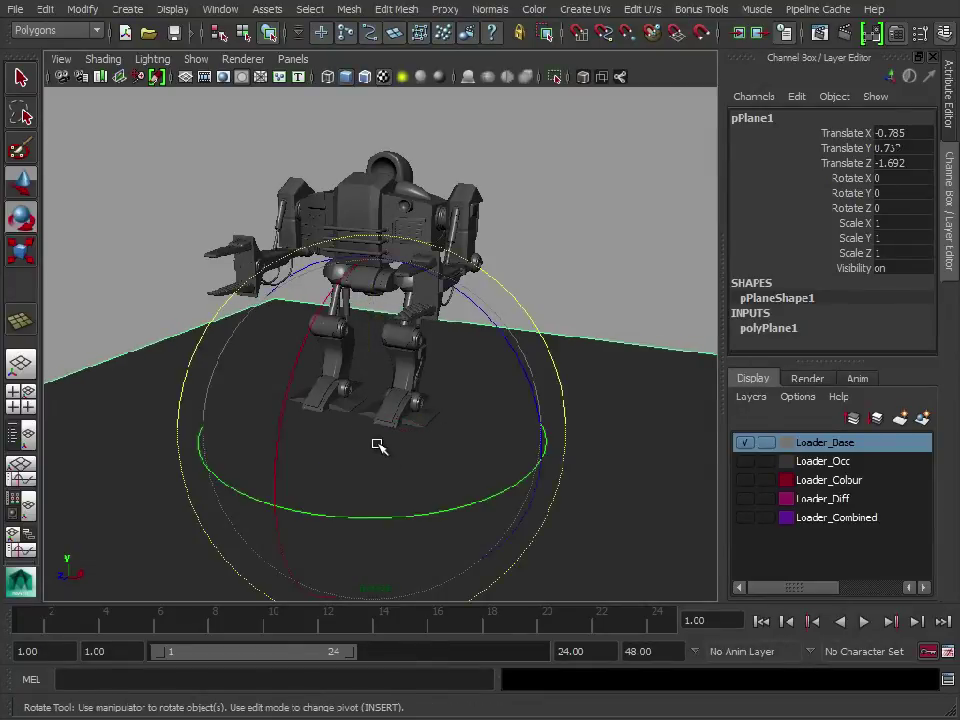
pyautogui.press('r')
pyautogui.moveTo(368, 425); pyautogui.dragTo(582, 453)
pyautogui.click(525, 290)
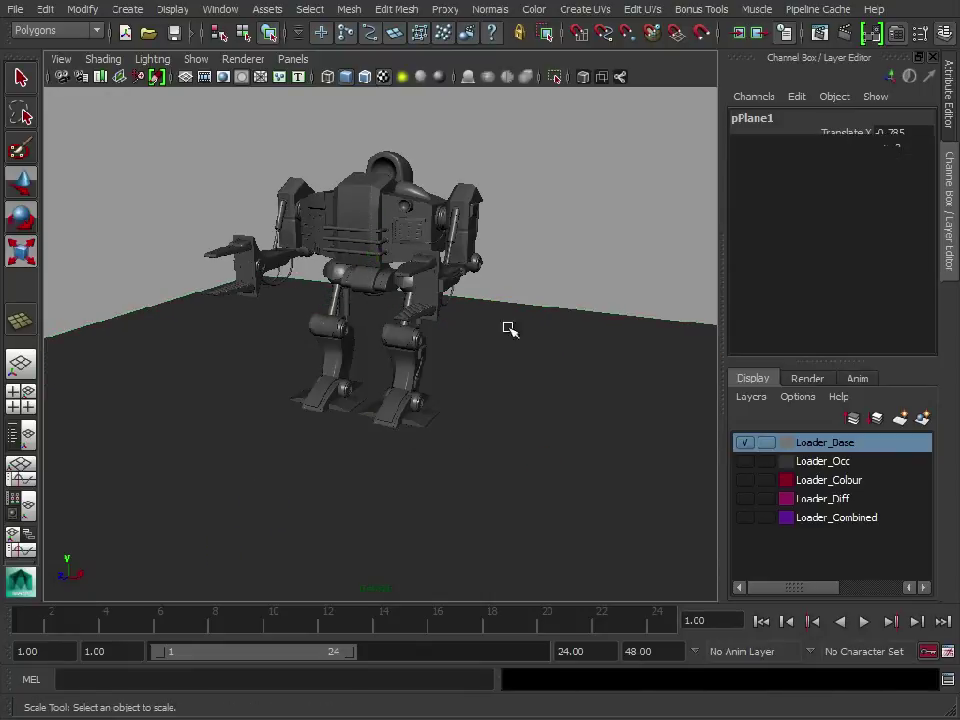
pyautogui.keyDown('alt'); pyautogui.moveTo(505, 325); pyautogui.dragTo(470, 310); pyautogui.keyUp('alt')
pyautogui.keyDown('alt'); pyautogui.moveTo(470, 310); pyautogui.dragTo(474, 400, button='middle'); pyautogui.keyUp('alt')
pyautogui.keyDown('alt'); pyautogui.moveTo(474, 400); pyautogui.dragTo(529, 401, button='right'); pyautogui.keyUp('alt')
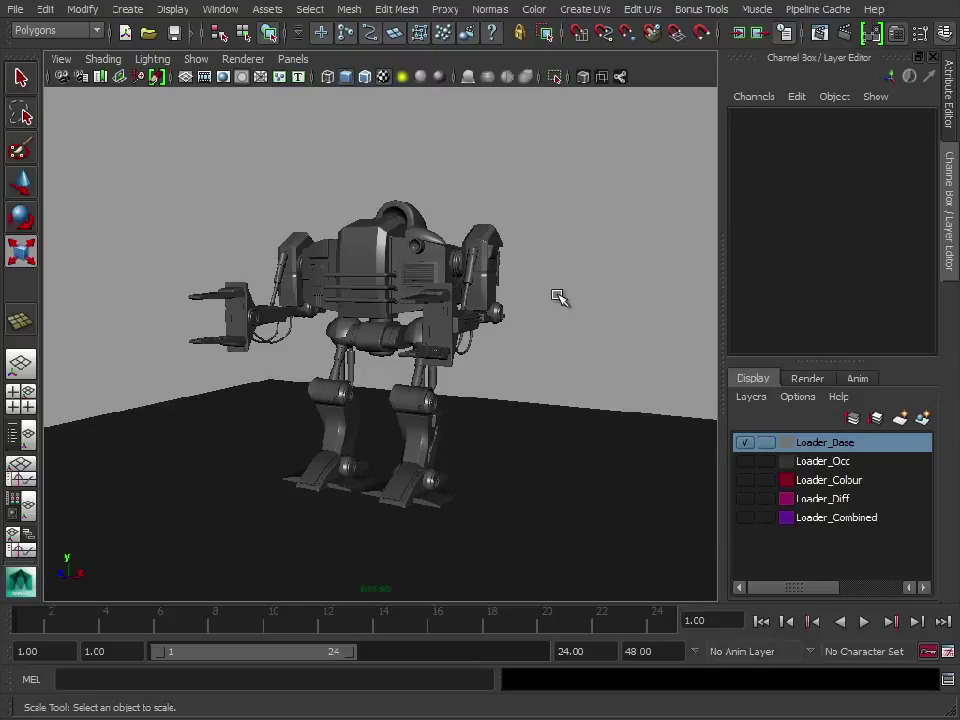
pyautogui.keyDown('alt'); pyautogui.moveTo(559, 298); pyautogui.dragTo(427, 240); pyautogui.keyUp('alt')
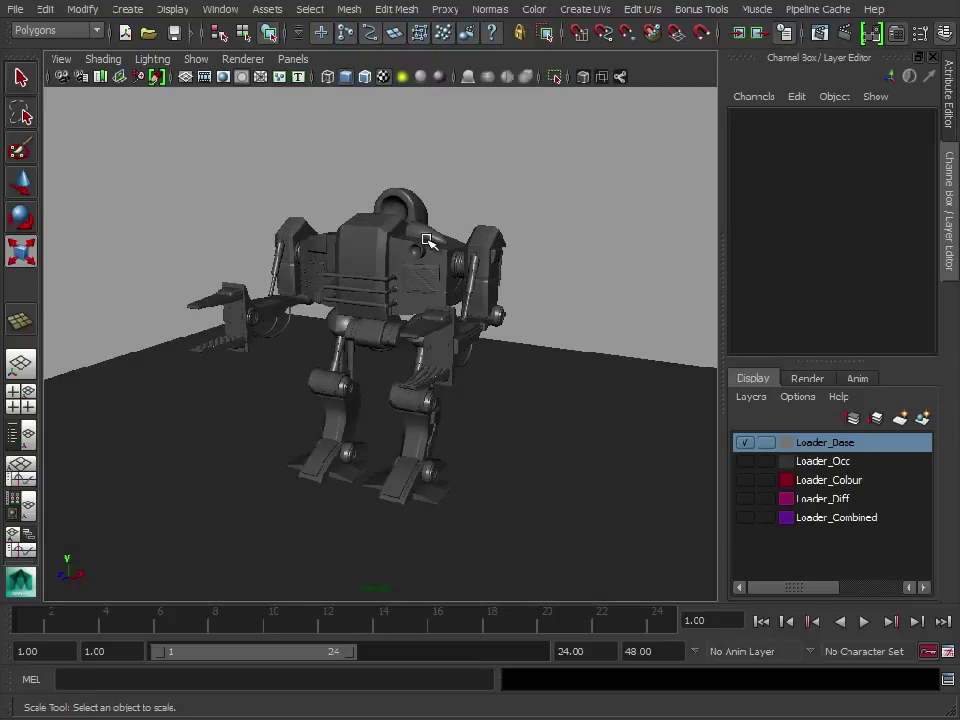